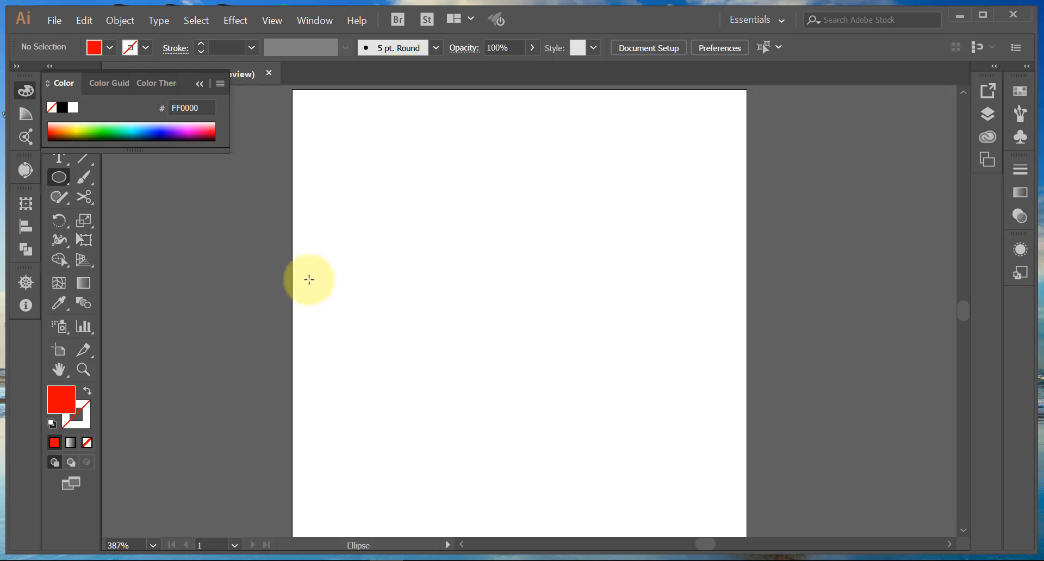
Draw a red vertical ellipse nearly twice as tall as wide, left of the artboard's centre, and rotate it 45 degrees counterclockwise.
{"action": "left_click_drag", "start_coordinate": [410, 216], "coordinate": [481, 347]}
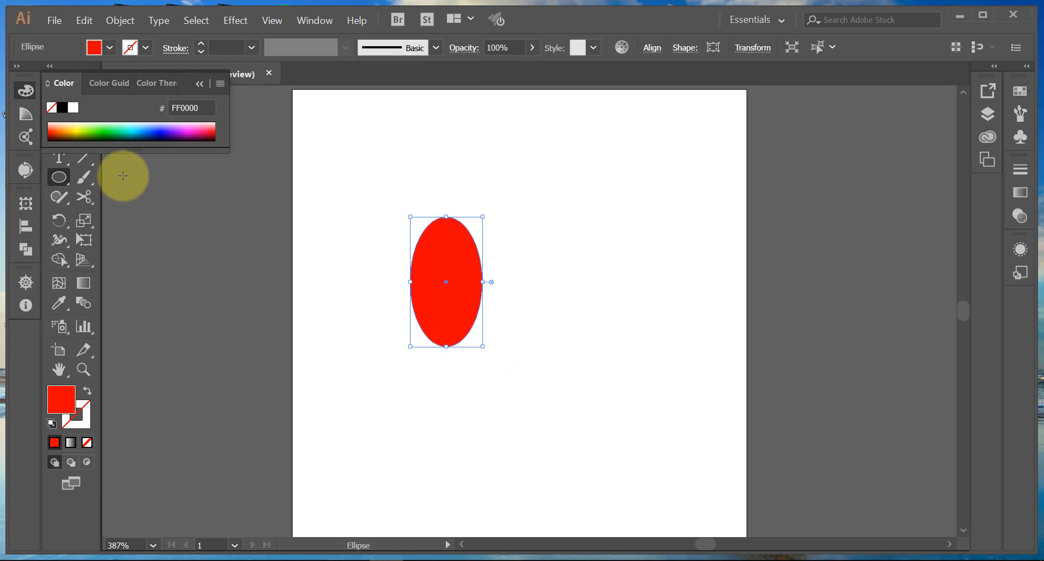
{"action": "left_click", "coordinate": [199, 83]}
{"action": "left_click", "coordinate": [57, 95]}
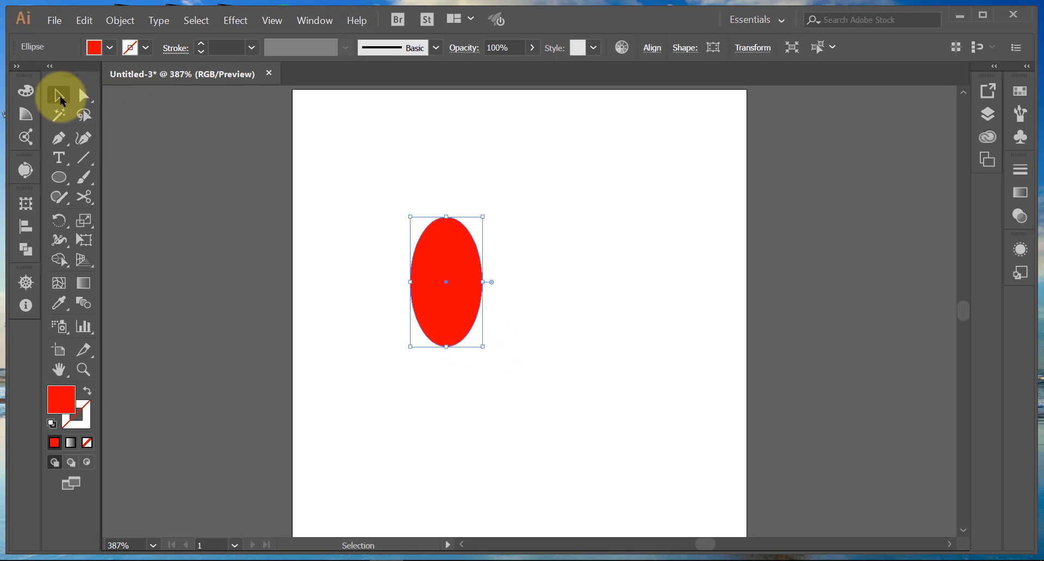
{"action": "left_click_drag", "start_coordinate": [493, 348], "coordinate": [462, 314]}
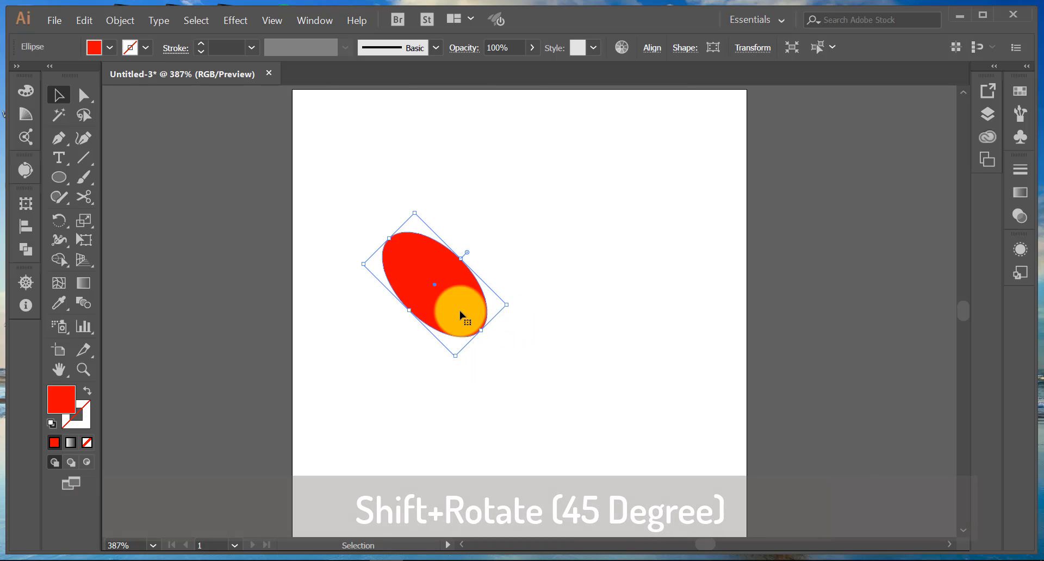
Reflect a copy of the tilted ellipse across the vertical axis to form a crossed pair.
{"action": "right_click", "coordinate": [422, 302]}
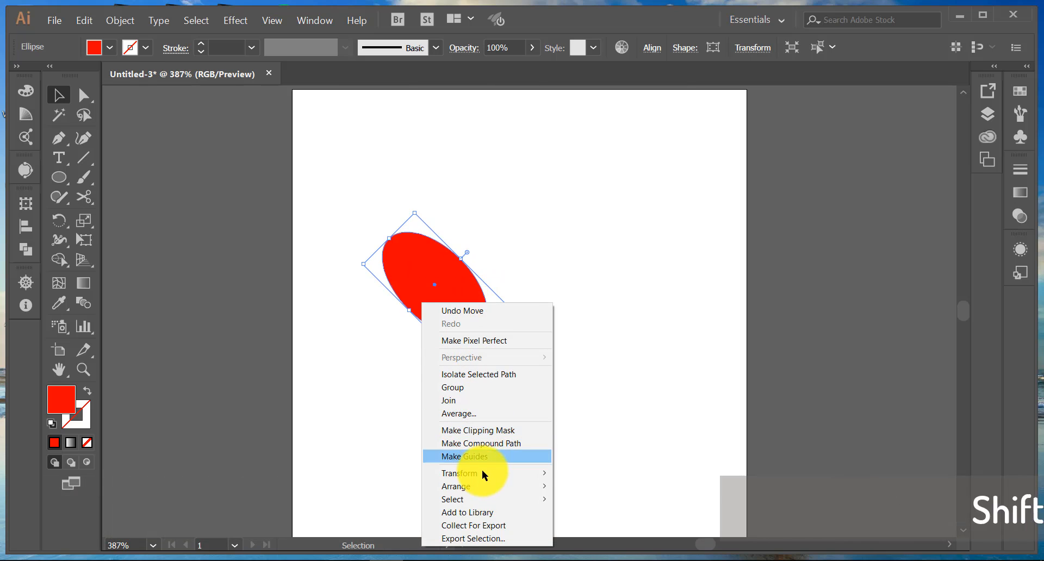
{"action": "mouse_move", "coordinate": [485, 473]}
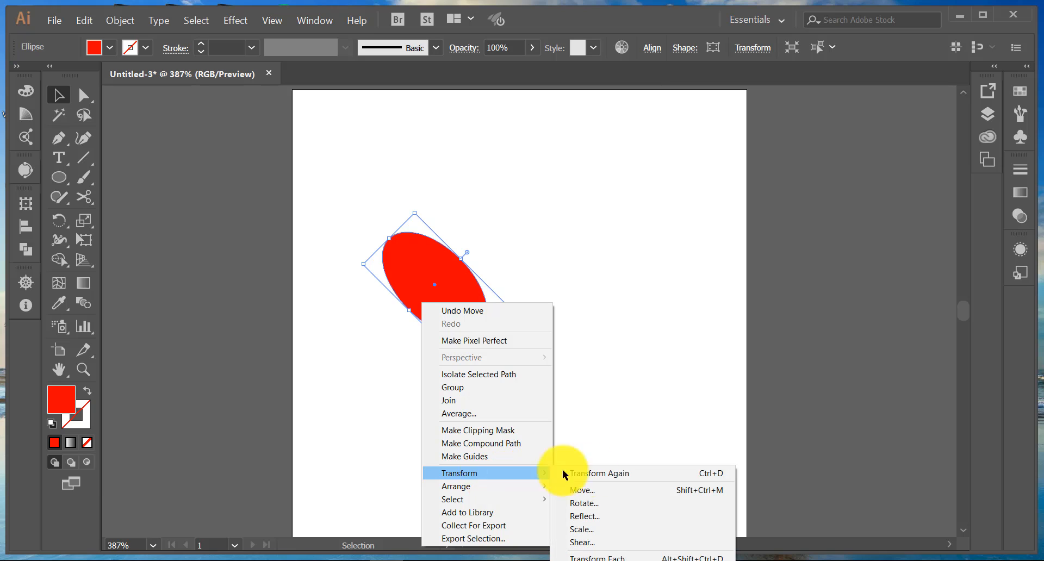
{"action": "left_click", "coordinate": [601, 514]}
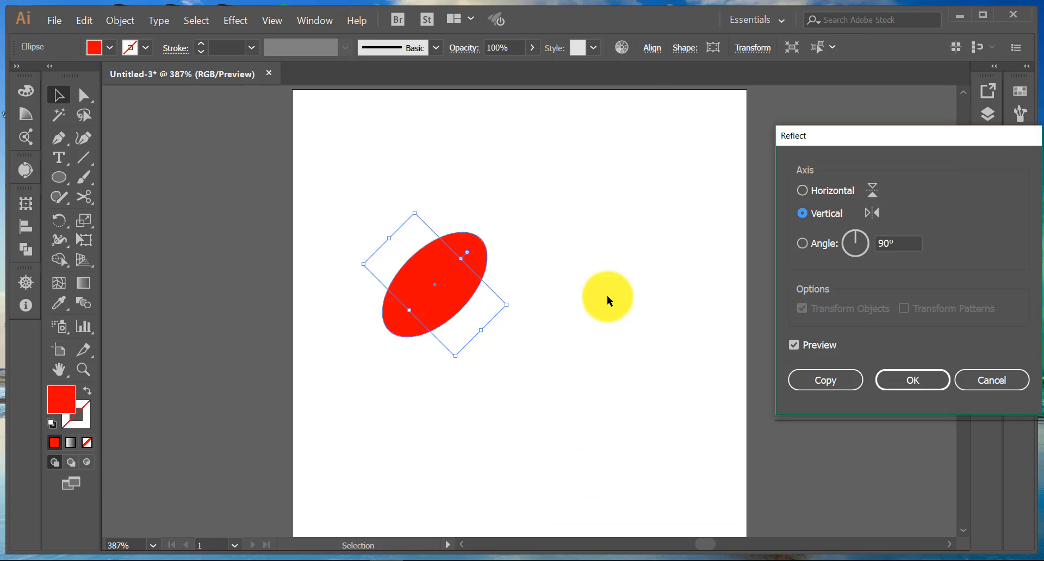
{"action": "left_click", "coordinate": [823, 379]}
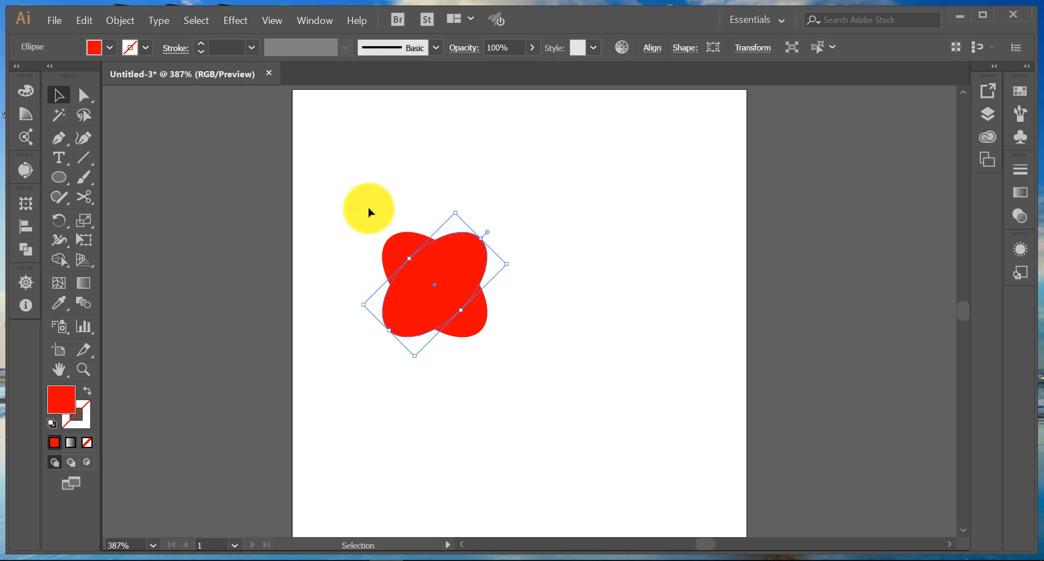
Use Shape Builder on both ellipses to remove the two lower lobes and merge the remaining regions into one heart.
{"action": "left_click_drag", "start_coordinate": [369, 212], "coordinate": [510, 349]}
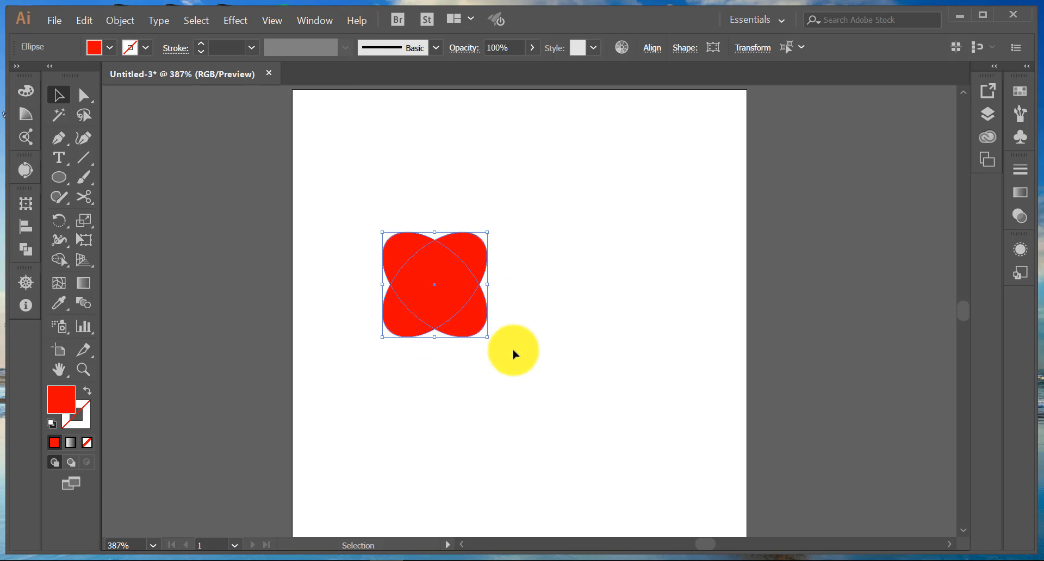
{"action": "left_click", "coordinate": [57, 259]}
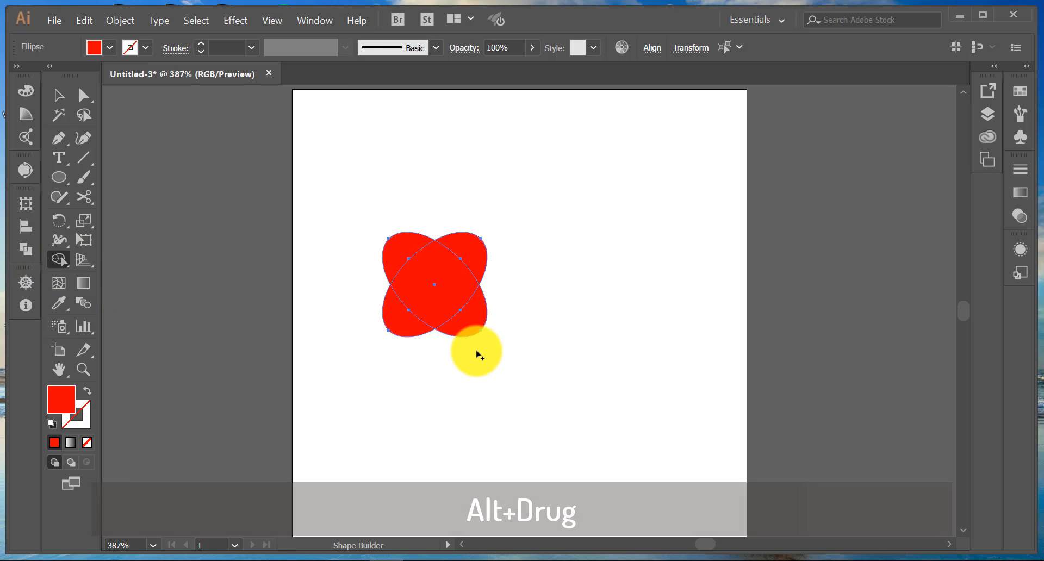
{"action": "left_click", "coordinate": [466, 326], "text": "alt"}
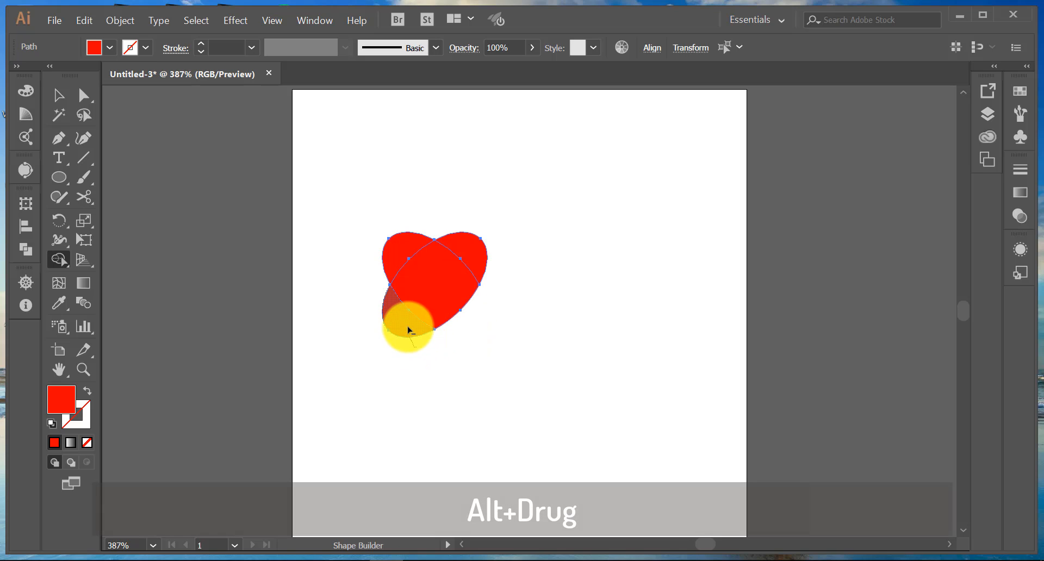
{"action": "left_click", "coordinate": [409, 329], "text": "alt"}
{"action": "mouse_move", "coordinate": [414, 279]}
{"action": "left_mouse_down"}
{"action": "mouse_move", "coordinate": [406, 253]}
{"action": "mouse_move", "coordinate": [466, 272]}
{"action": "mouse_move", "coordinate": [473, 251]}
{"action": "left_mouse_up"}
{"action": "left_click", "coordinate": [58, 94]}
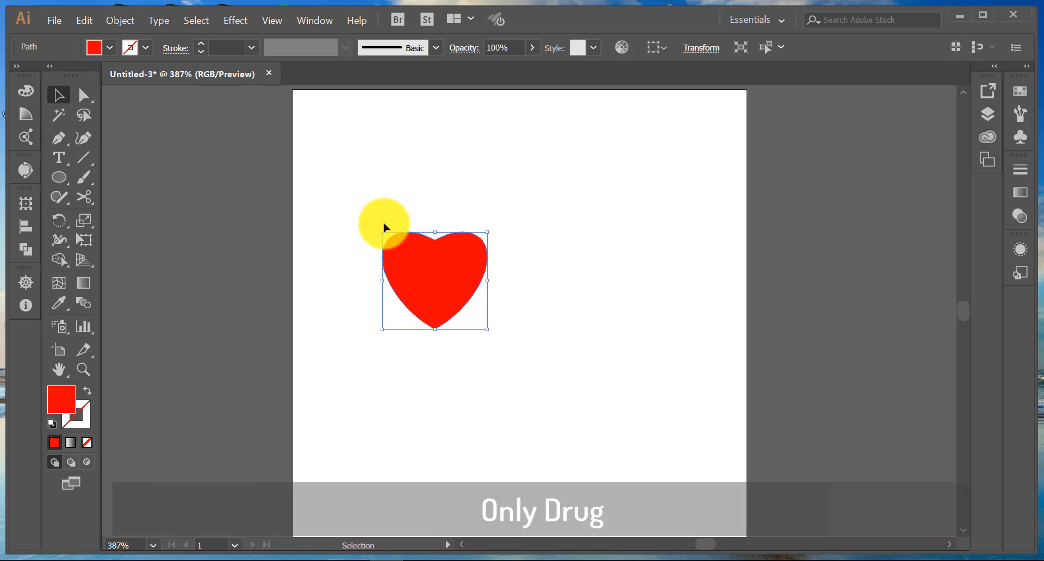
Paste a copy of the heart in front and scale it down about its centre to roughly 70 percent.
{"action": "left_click", "coordinate": [519, 283]}
{"action": "left_click", "coordinate": [469, 269]}
{"action": "key", "text": "a"}
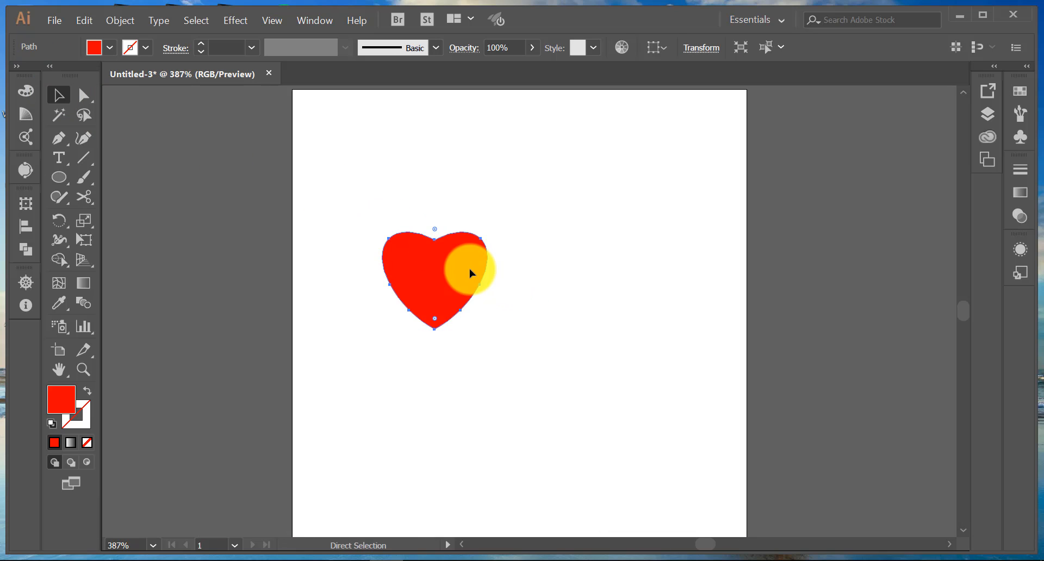
{"action": "key", "text": "v"}
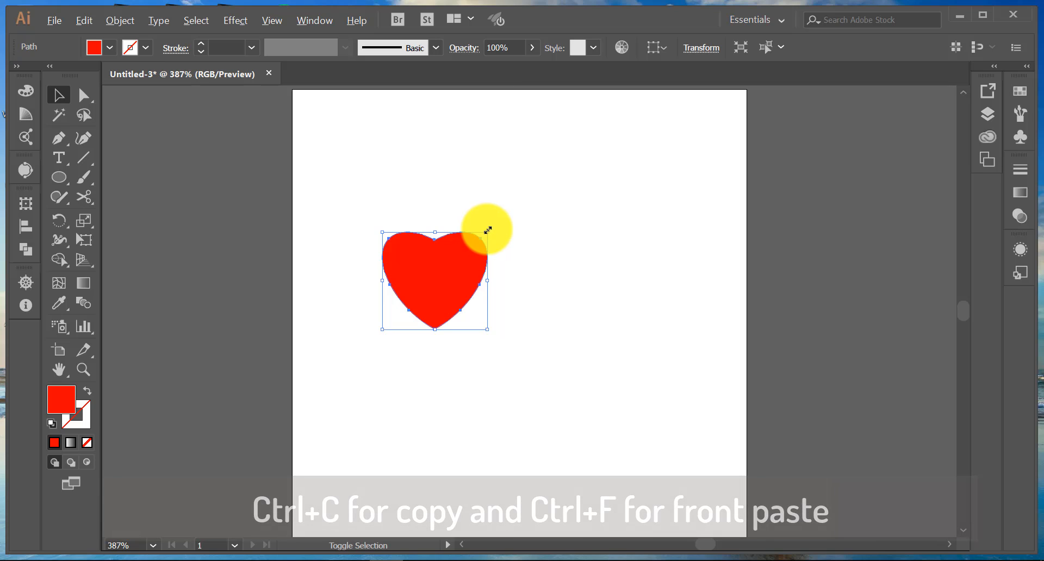
{"action": "left_click_drag", "start_coordinate": [486, 230], "coordinate": [473, 237]}
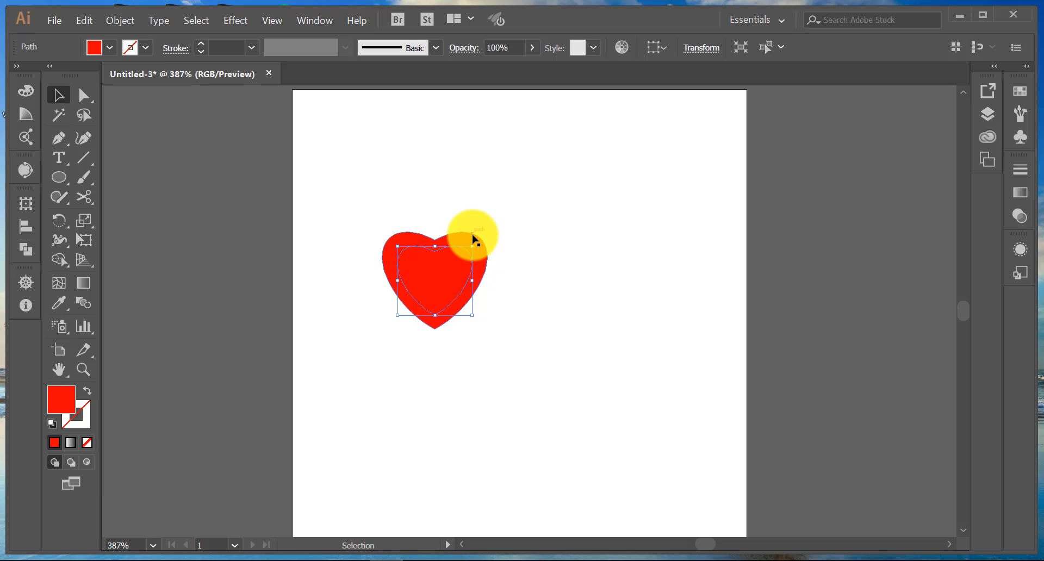
Swap the inner heart's fill and stroke so it has only an outline, and set the stroke colour to B70000.
{"action": "left_click", "coordinate": [89, 392]}
{"action": "double_click", "coordinate": [83, 419]}
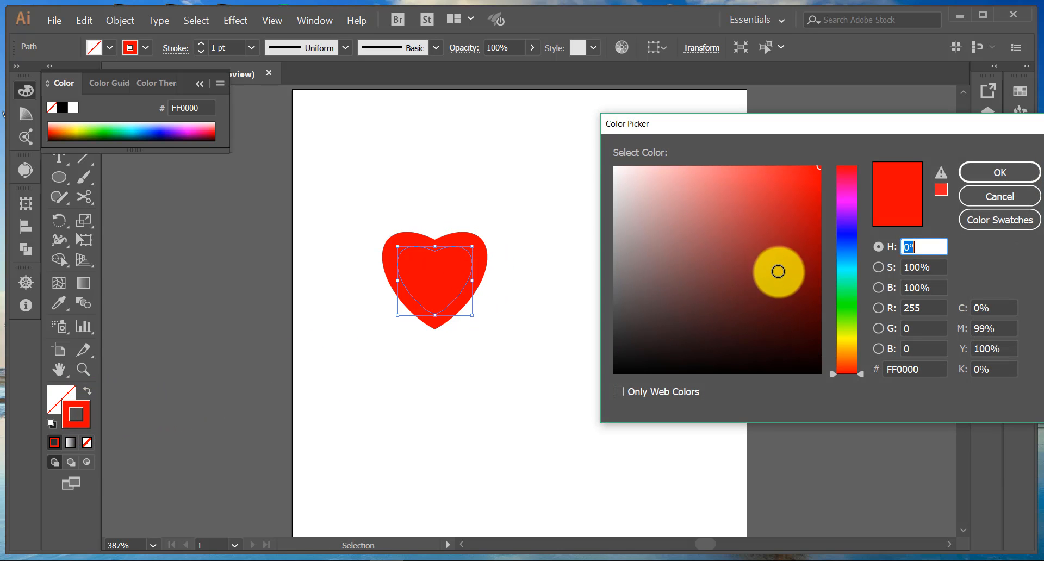
{"action": "left_click", "coordinate": [817, 224]}
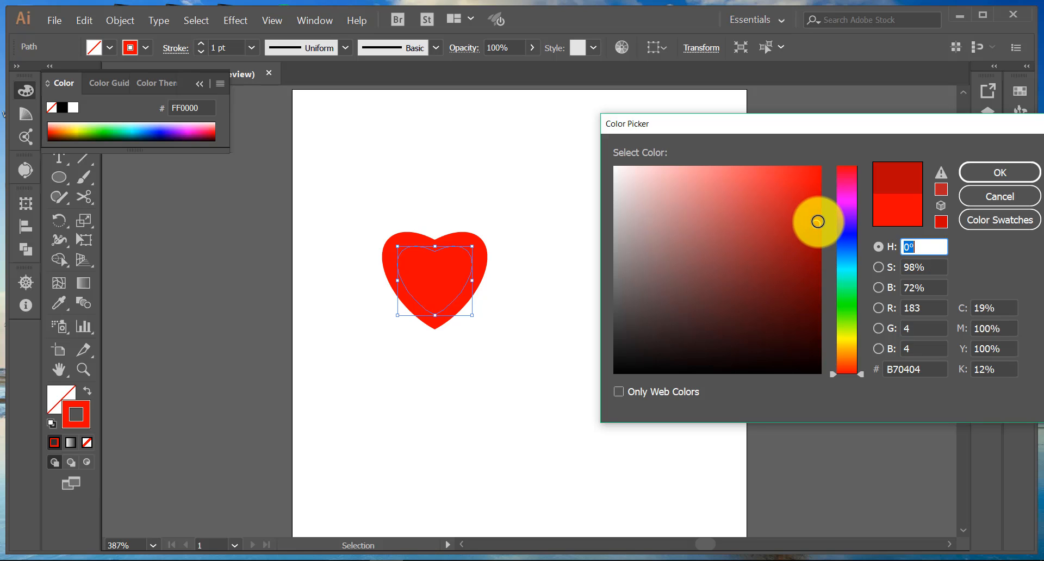
{"action": "left_click", "coordinate": [892, 329]}
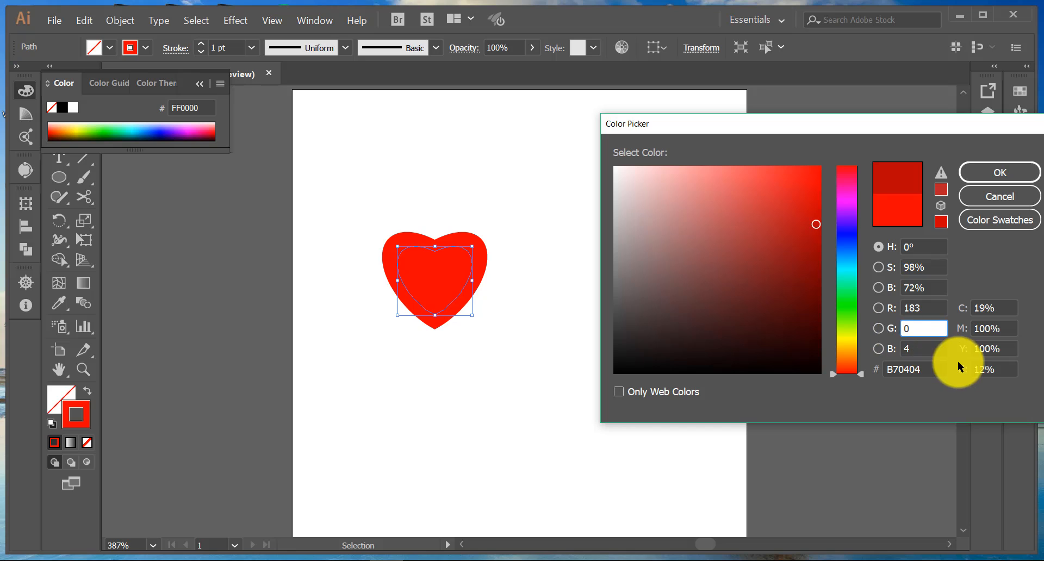
{"action": "left_click_drag", "start_coordinate": [915, 349], "coordinate": [895, 353]}
{"action": "type", "text": "0"}
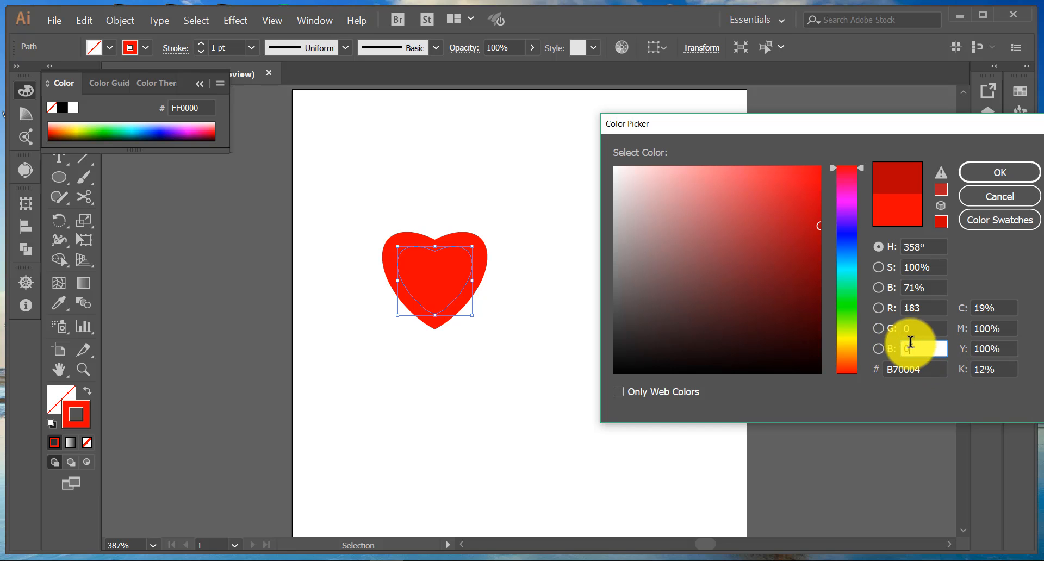
{"action": "left_click", "coordinate": [917, 329]}
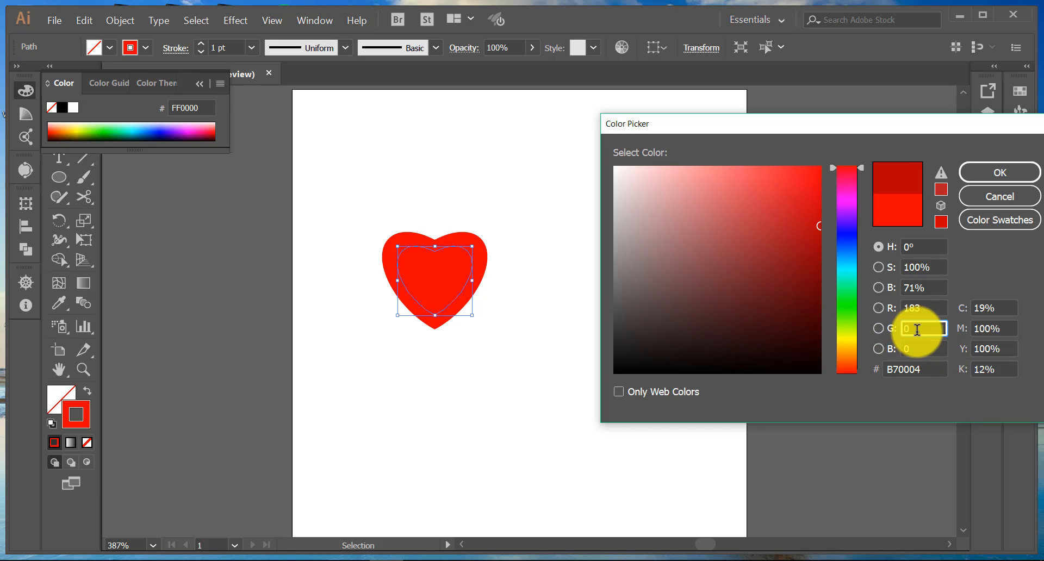
{"action": "left_click", "coordinate": [970, 173]}
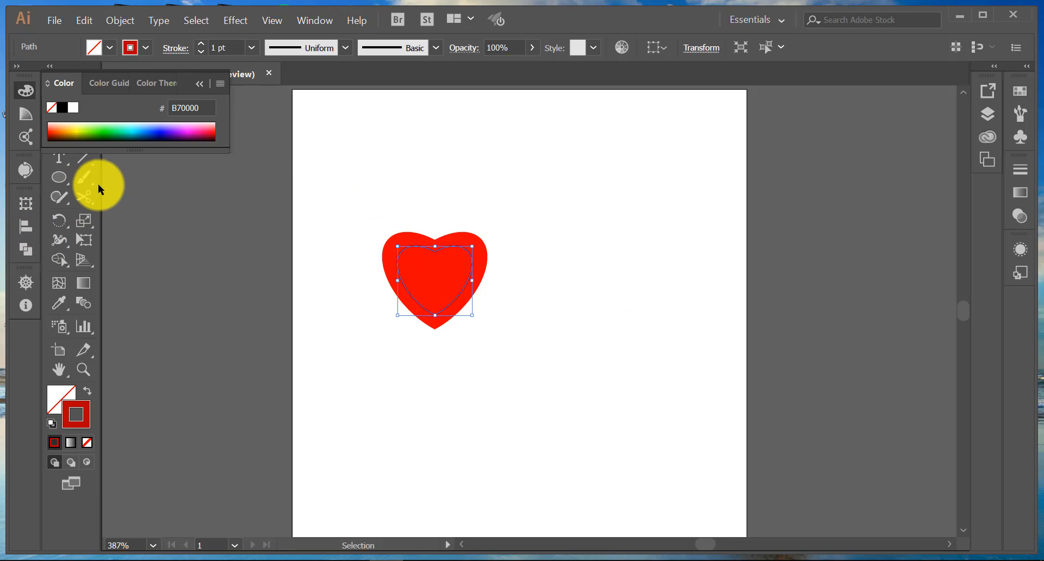
Cut the inner heart outline with Scissors on both sides at about mid-height and delete its upper part.
{"action": "left_click", "coordinate": [79, 195]}
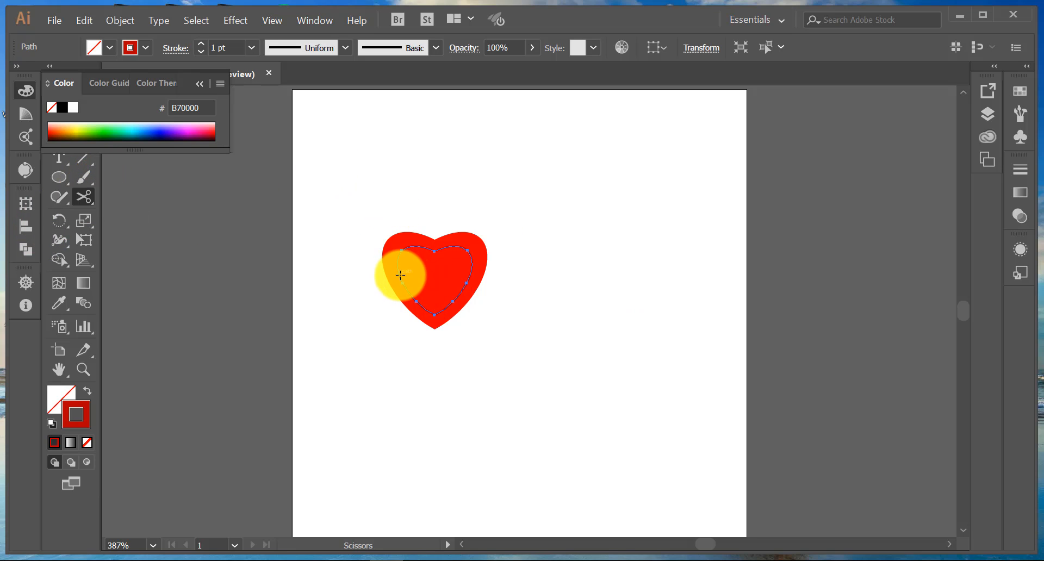
{"action": "left_click", "coordinate": [400, 278]}
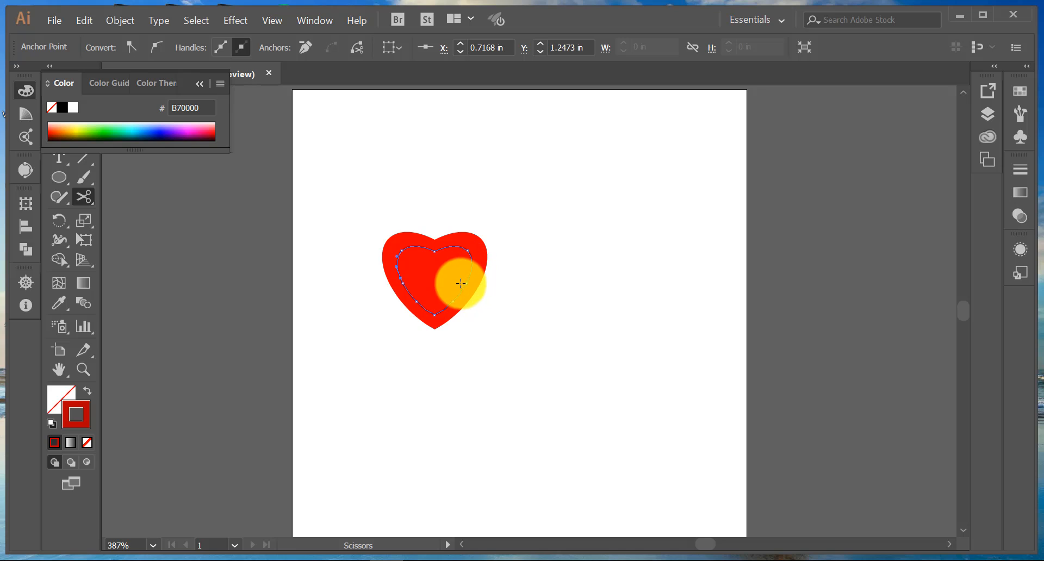
{"action": "left_click", "coordinate": [469, 279]}
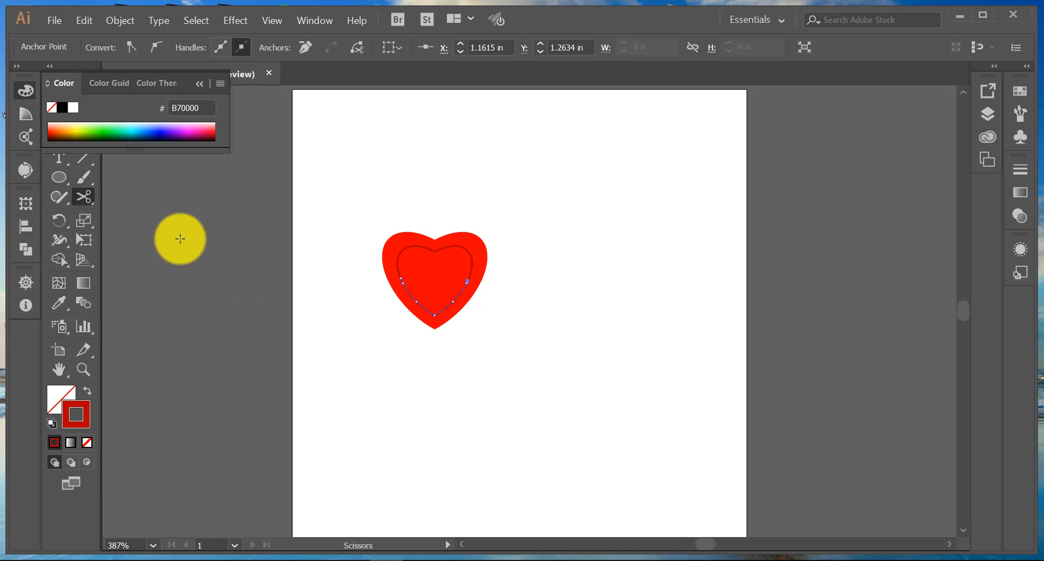
{"action": "left_click", "coordinate": [205, 83]}
{"action": "left_click", "coordinate": [59, 94]}
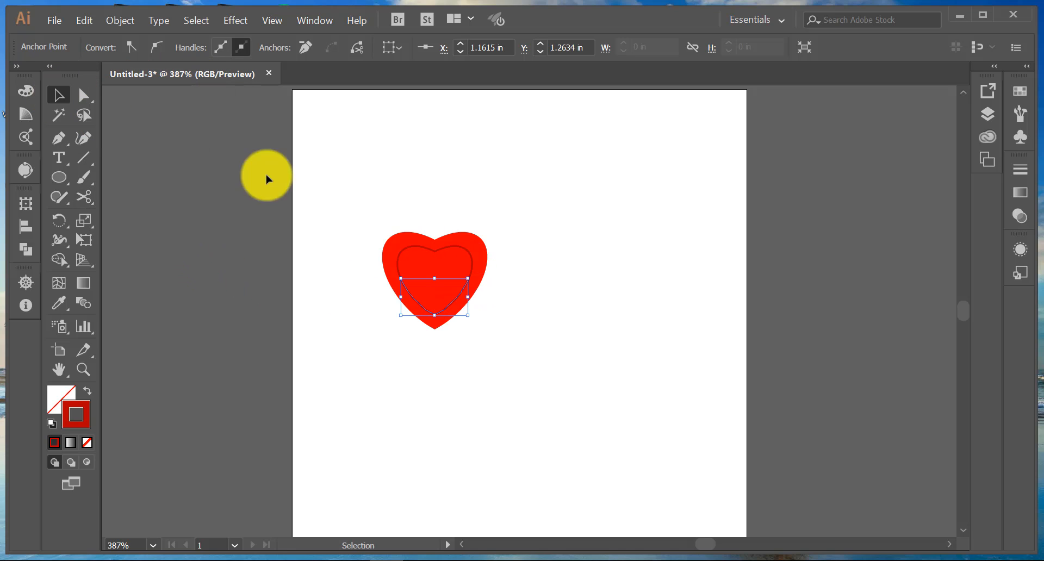
{"action": "left_click", "coordinate": [416, 252]}
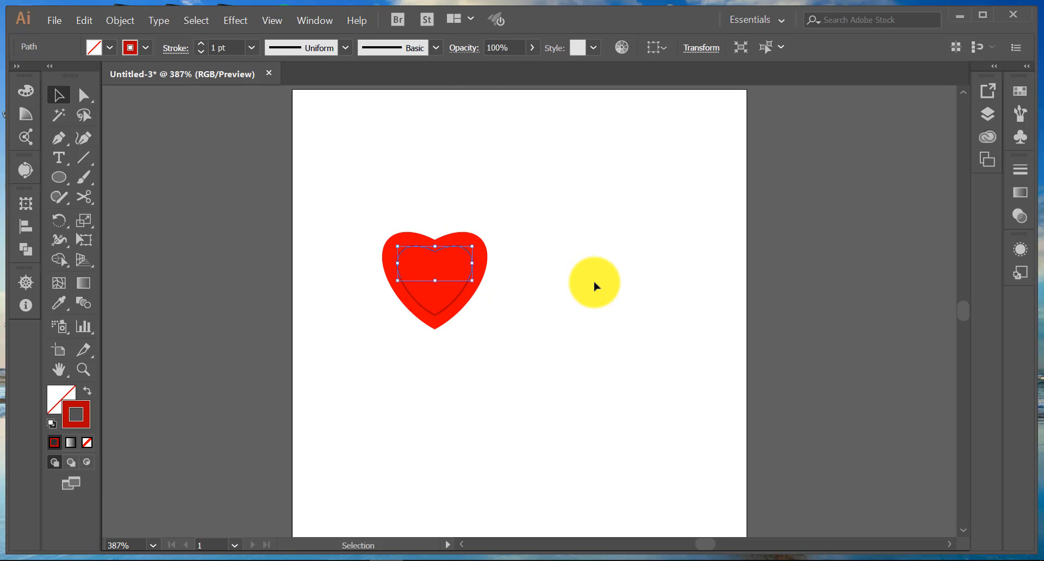
{"action": "key", "text": "Delete"}
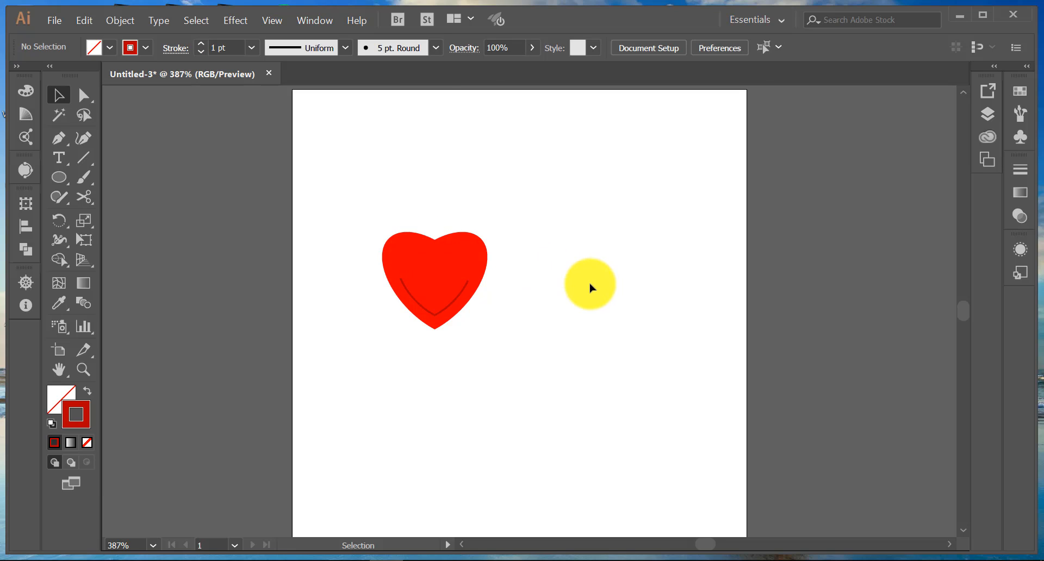
Give the remaining V-shaped path the tapered oval width profile and a stroke weight of 6 pt.
{"action": "left_click", "coordinate": [463, 296]}
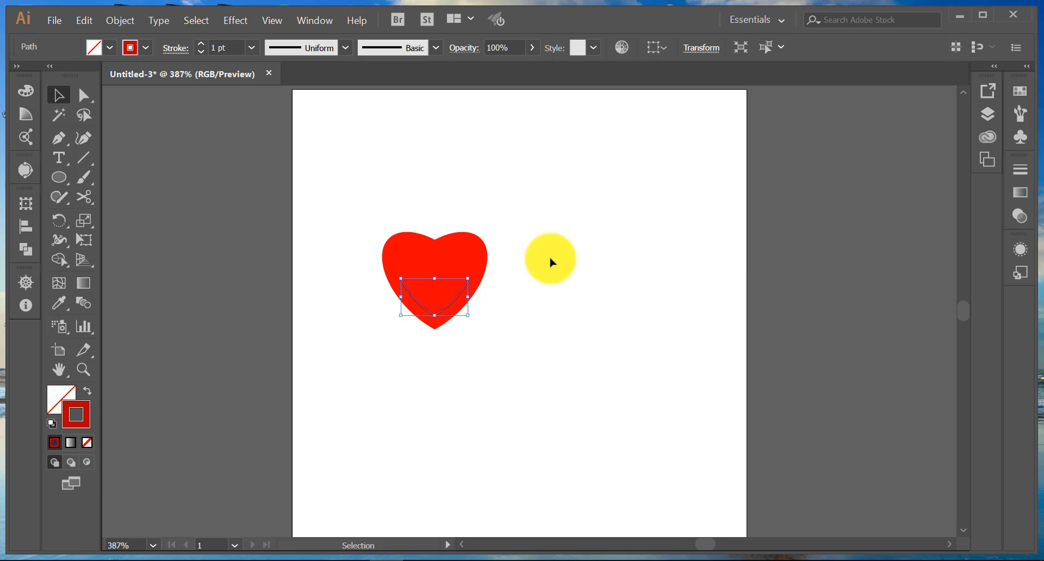
{"action": "left_click", "coordinate": [1012, 220]}
{"action": "left_click", "coordinate": [836, 162]}
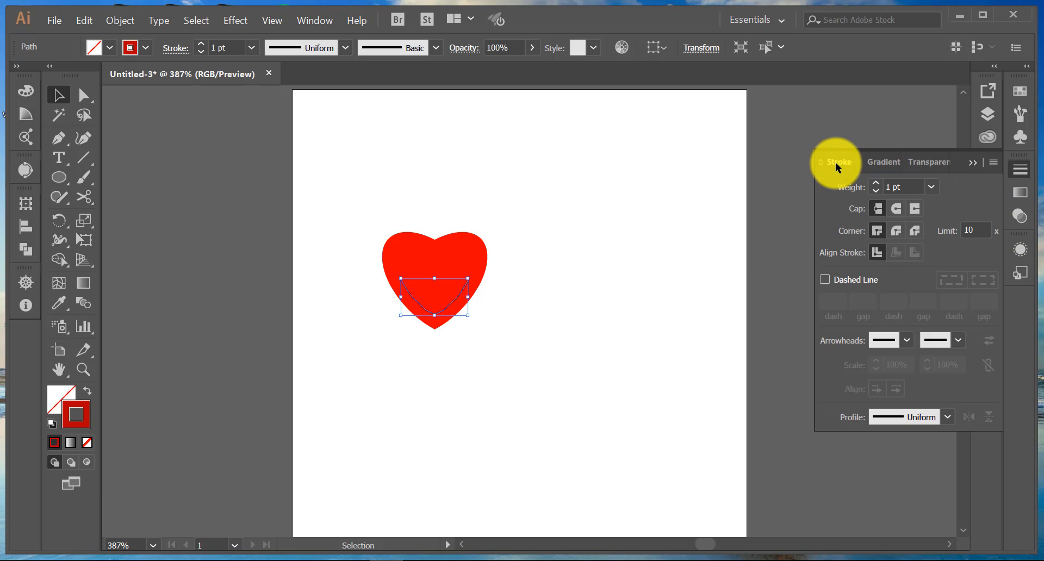
{"action": "left_click", "coordinate": [915, 414]}
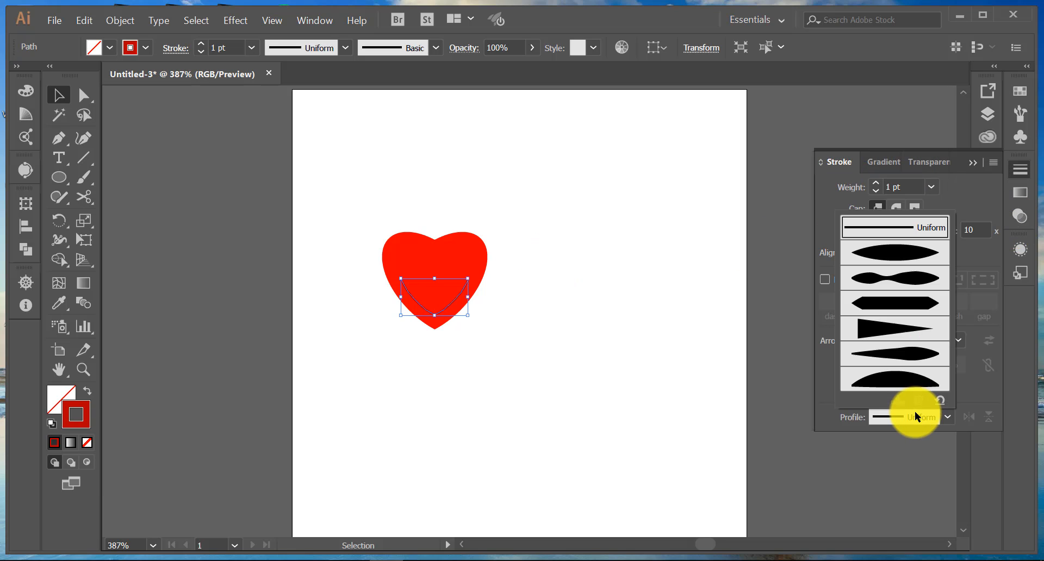
{"action": "left_click", "coordinate": [914, 252]}
{"action": "left_click", "coordinate": [914, 186]}
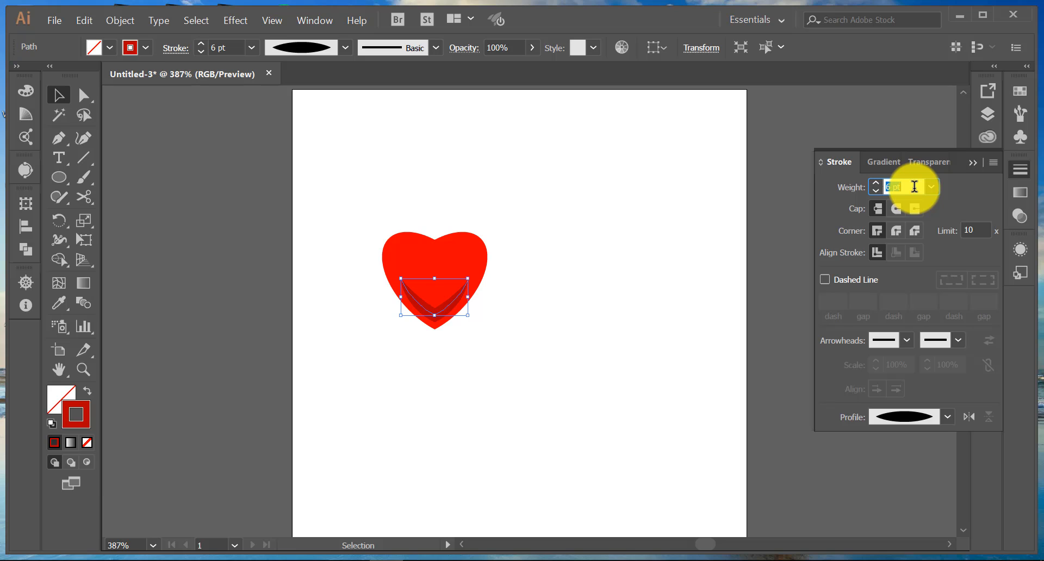
{"action": "left_click", "coordinate": [560, 311]}
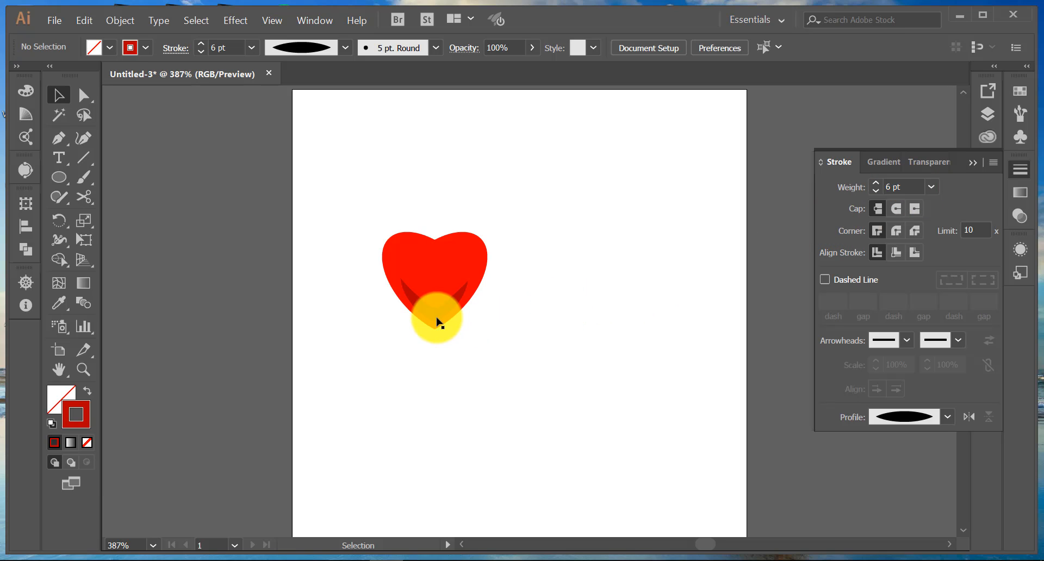
Apply a Gaussian Blur with a radius of 11 pixels to the dark red V-shaped path in the heart's lower part.
{"action": "left_click", "coordinate": [437, 315]}
{"action": "left_click", "coordinate": [244, 25]}
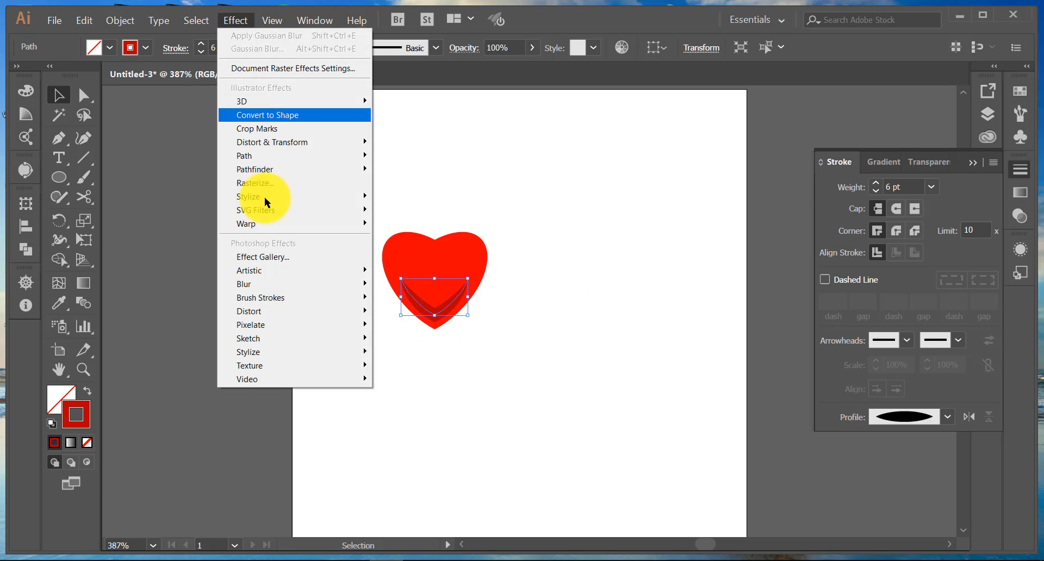
{"action": "mouse_move", "coordinate": [266, 285]}
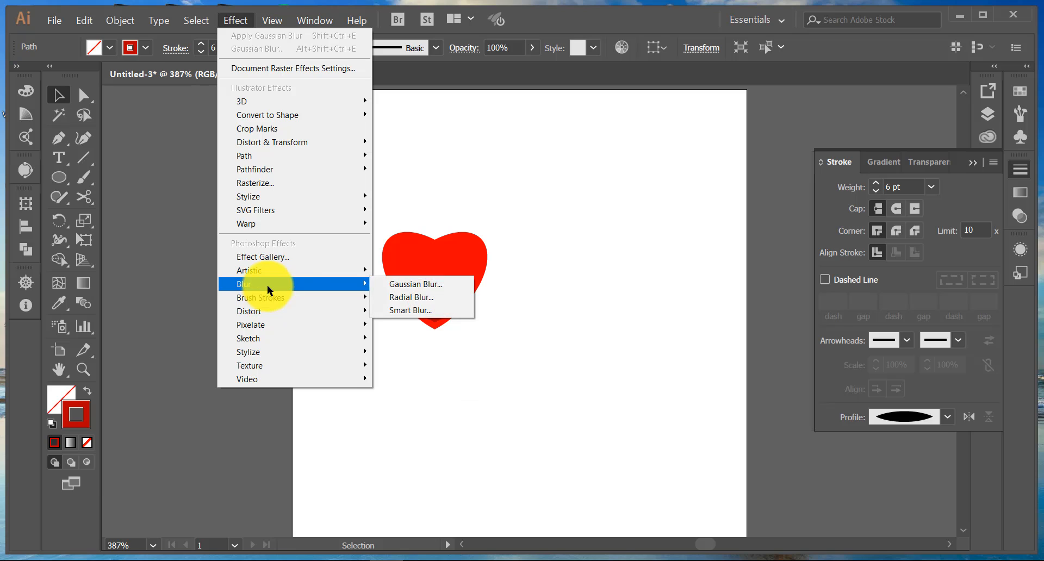
{"action": "left_click", "coordinate": [408, 283]}
{"action": "left_click_drag", "start_coordinate": [438, 219], "coordinate": [592, 187]}
{"action": "left_click_drag", "start_coordinate": [827, 146], "coordinate": [808, 140]}
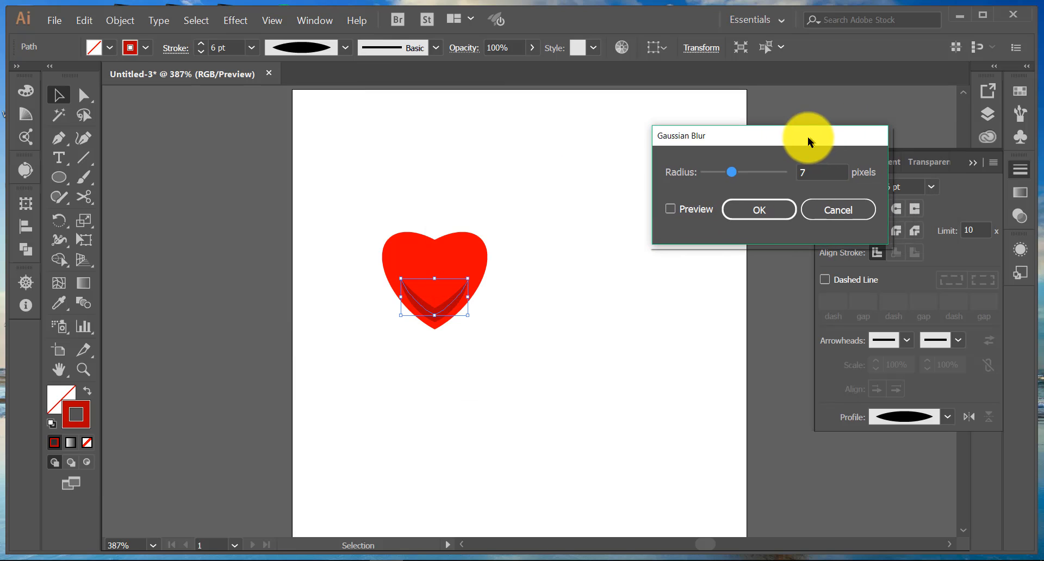
{"action": "left_click", "coordinate": [785, 175]}
{"action": "type", "text": "11"}
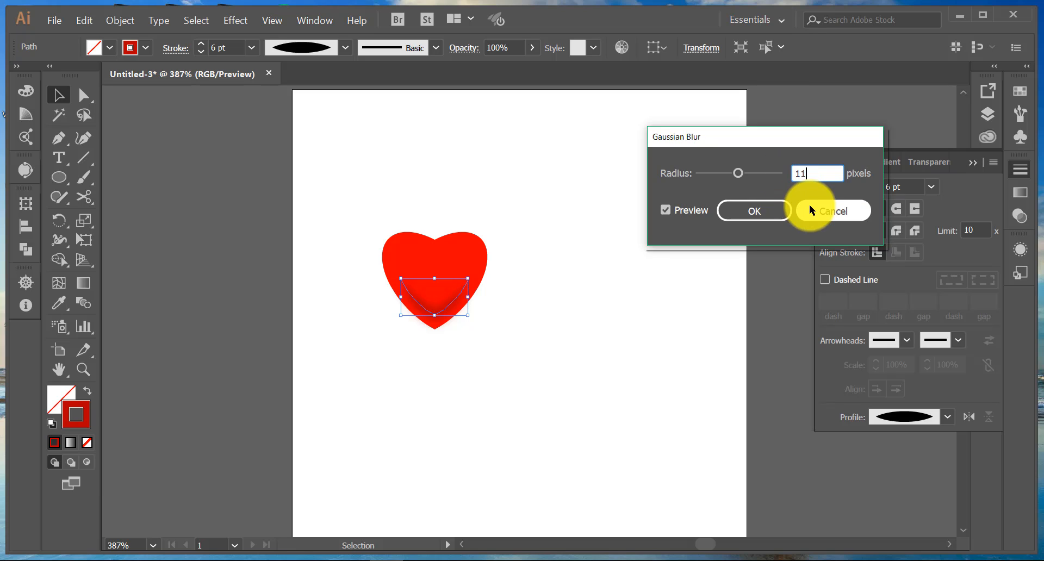
{"action": "left_click", "coordinate": [769, 211]}
{"action": "left_click", "coordinate": [477, 346]}
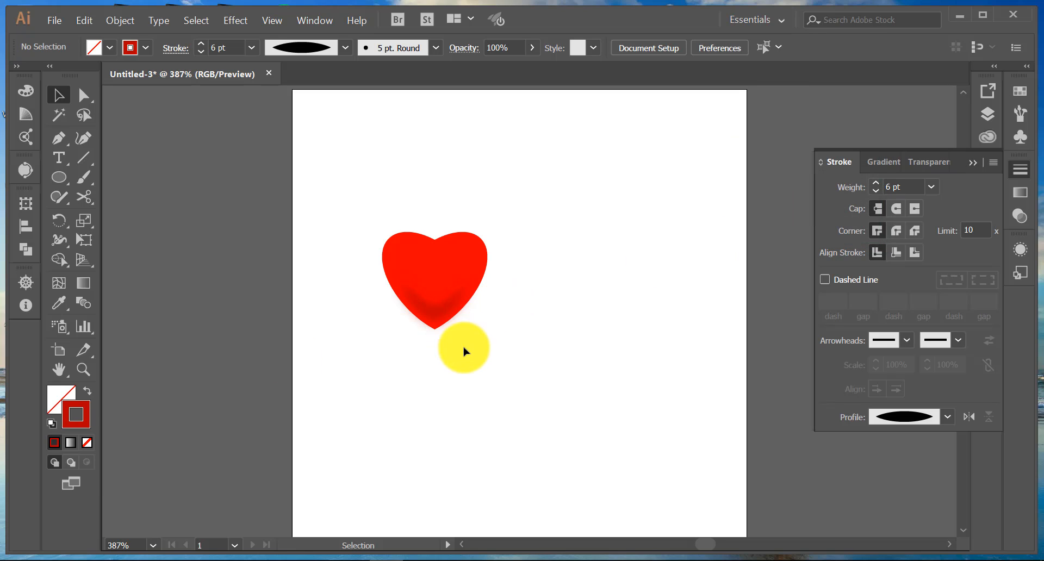
Draw an open curved path with the Pen tool inside the heart's left lobe, following its outline down to the dark shading.
{"action": "left_click", "coordinate": [86, 369]}
{"action": "left_click_drag", "start_coordinate": [346, 207], "coordinate": [538, 358]}
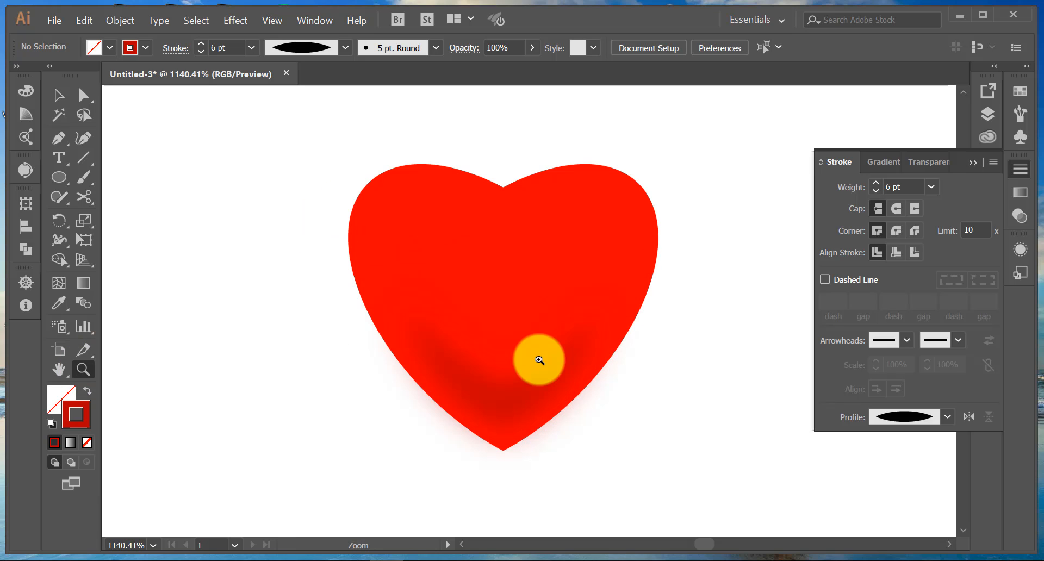
{"action": "left_click", "coordinate": [60, 137]}
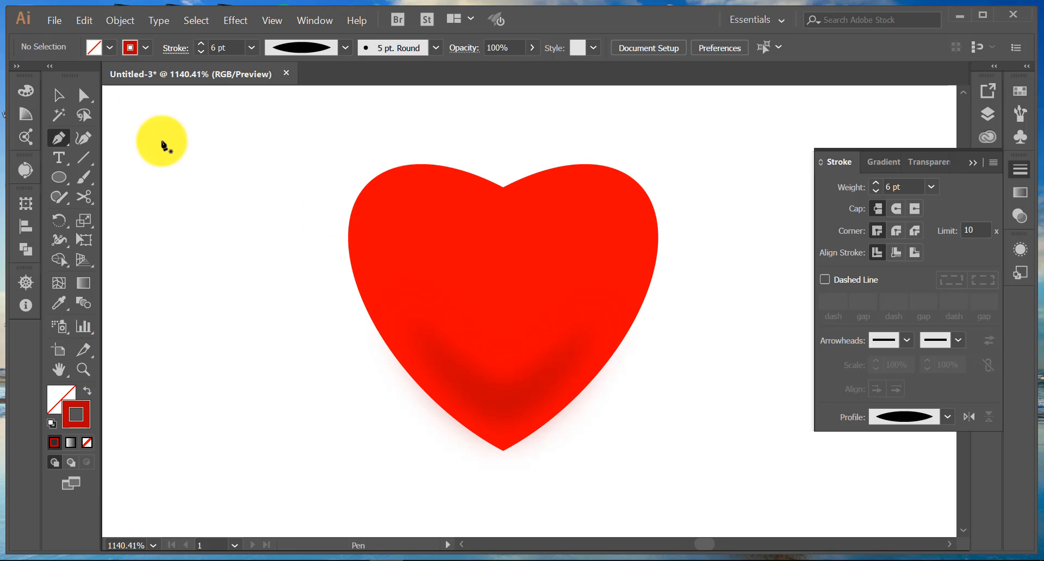
{"action": "left_click", "coordinate": [444, 203]}
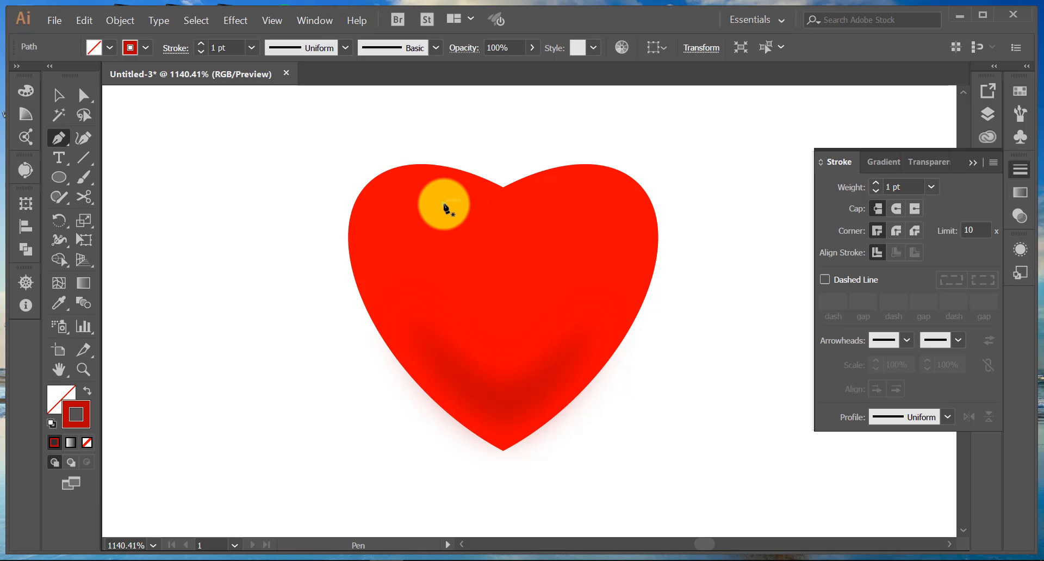
{"action": "left_click_drag", "start_coordinate": [386, 238], "coordinate": [376, 287]}
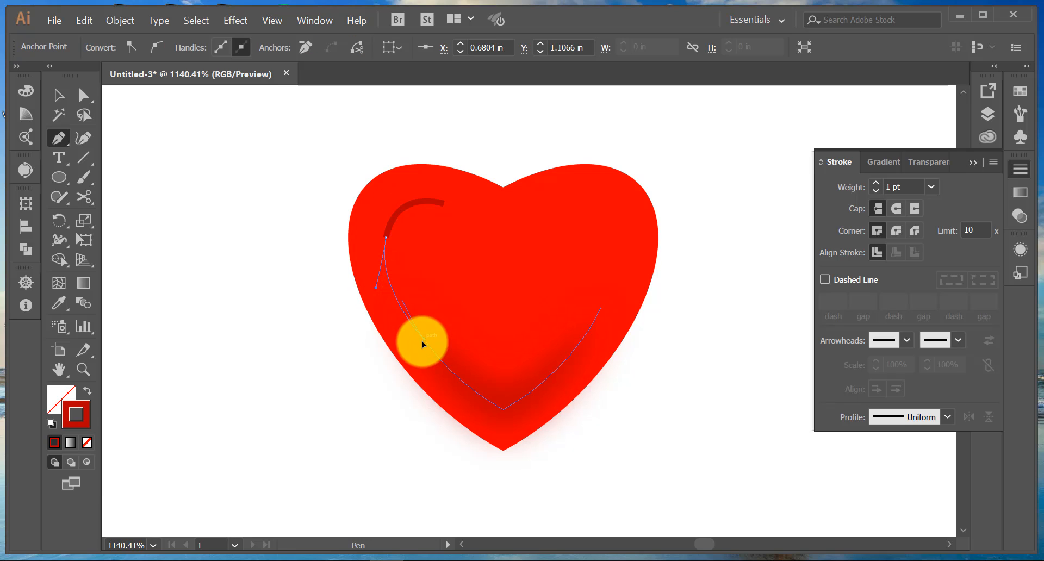
{"action": "left_click", "coordinate": [423, 340]}
{"action": "left_click", "coordinate": [60, 95]}
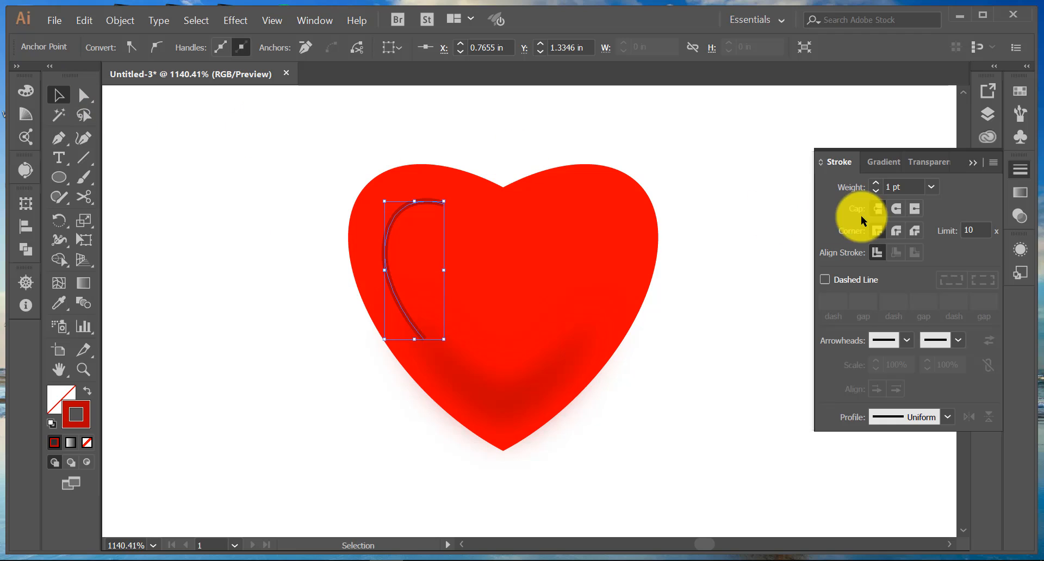
Give the curved path the wedge-shaped width profile that tapers to a point, a round cap and a stroke weight of 5 pt.
{"action": "left_click", "coordinate": [893, 419]}
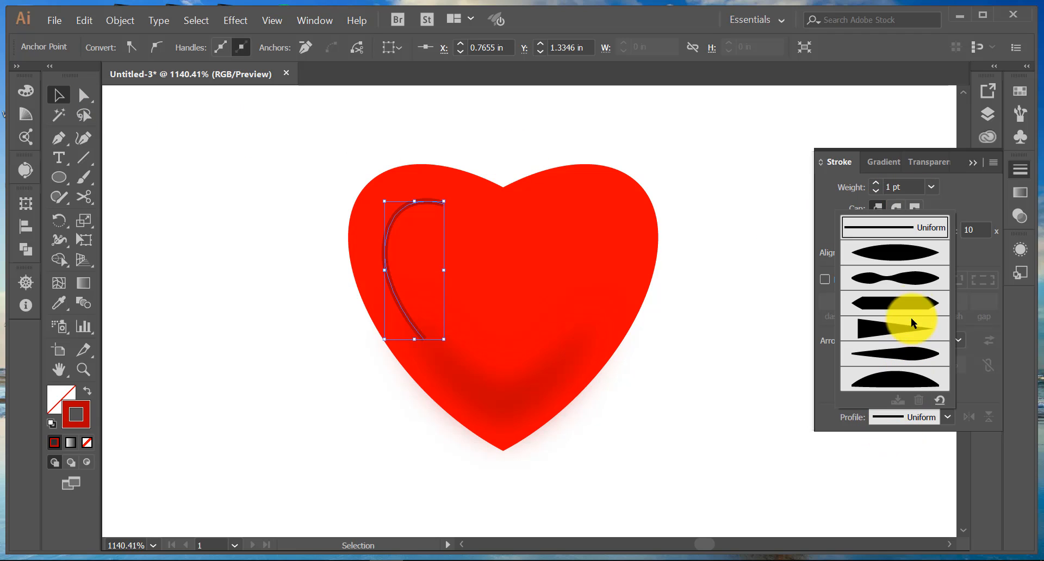
{"action": "left_click", "coordinate": [886, 339]}
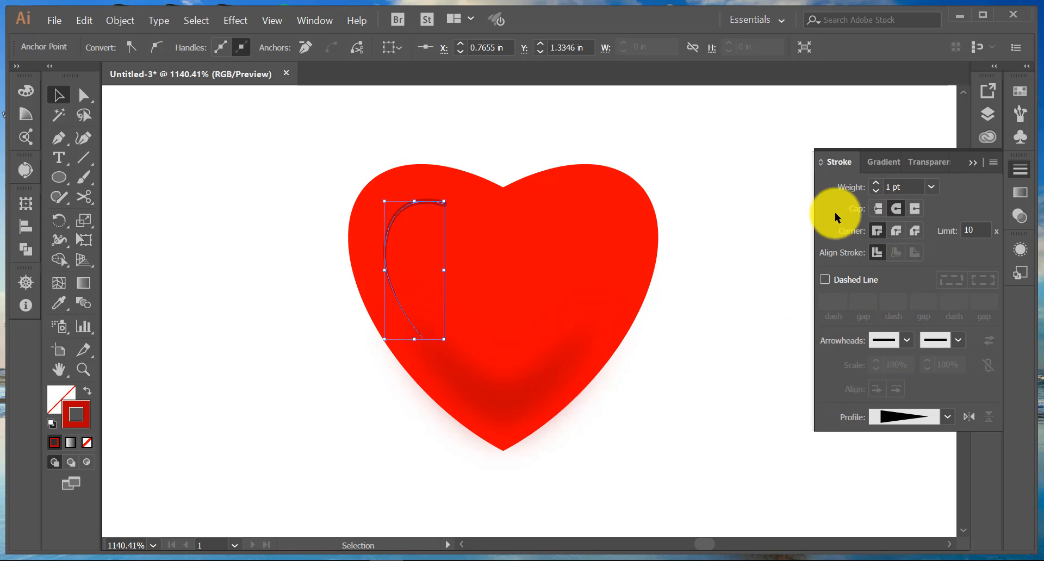
{"action": "left_click", "coordinate": [904, 186]}
{"action": "type", "text": "2"}
{"action": "key", "text": "Return"}
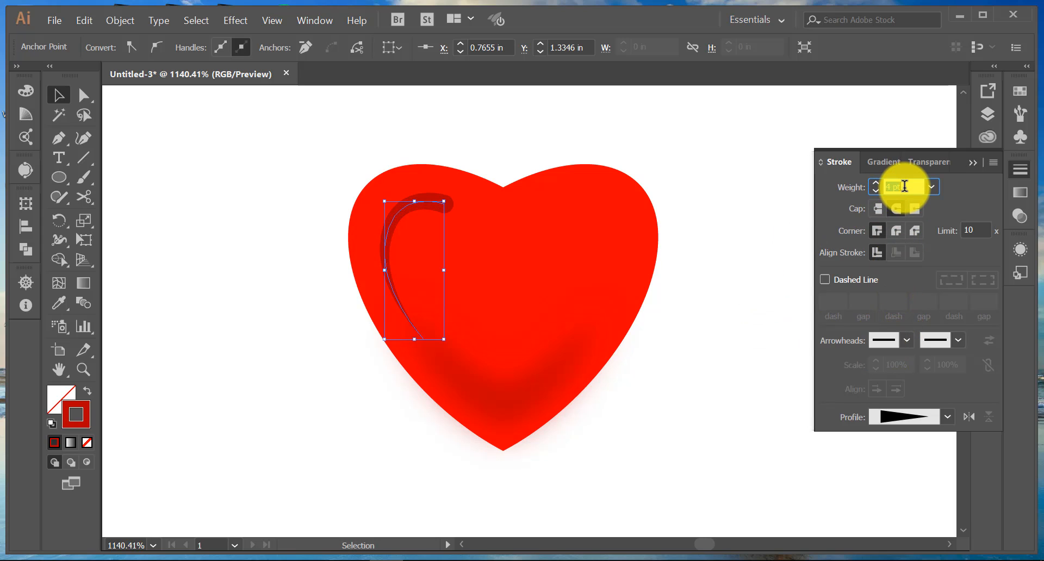
{"action": "key", "text": "Up"}
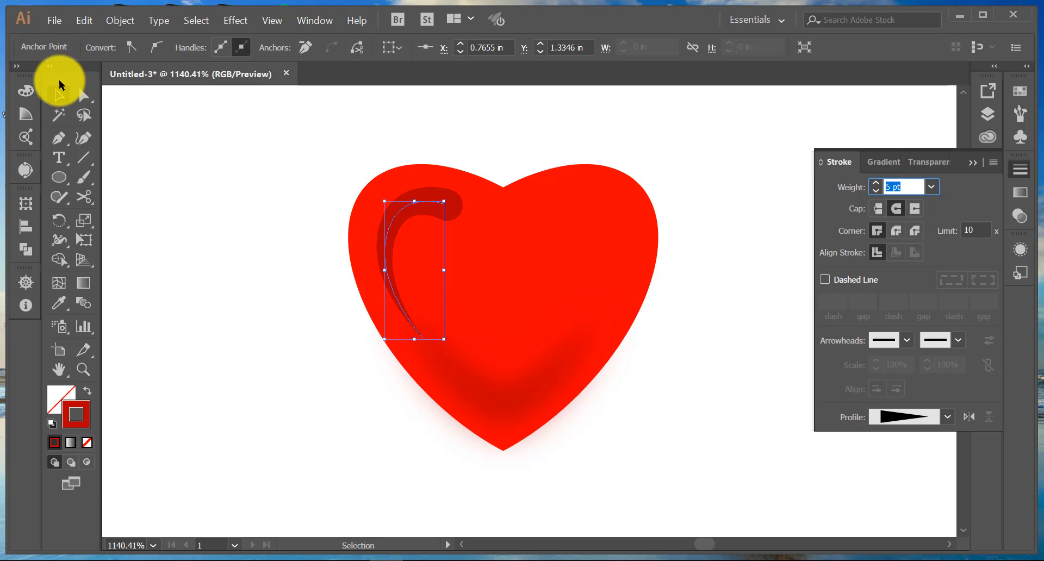
Reshape the curved path with Direct Selection, shortening its upper end and adjusting the handles at its middle anchor.
{"action": "left_click", "coordinate": [84, 95]}
{"action": "left_click", "coordinate": [386, 238]}
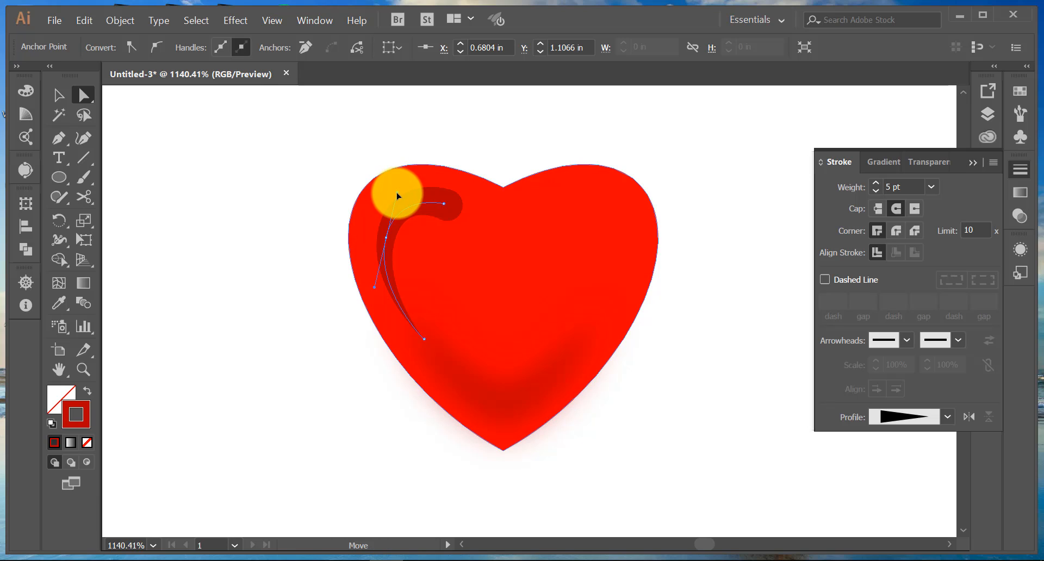
{"action": "mouse_move", "coordinate": [444, 204]}
{"action": "left_mouse_down"}
{"action": "mouse_move", "coordinate": [438, 212]}
{"action": "mouse_move", "coordinate": [396, 198]}
{"action": "mouse_move", "coordinate": [390, 206]}
{"action": "left_mouse_up"}
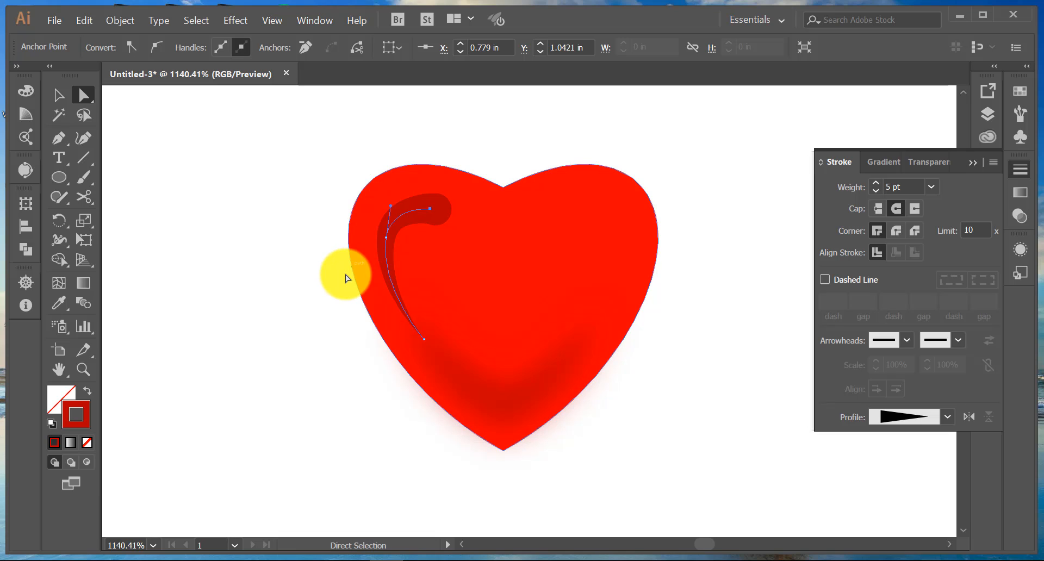
{"action": "left_click", "coordinate": [385, 240]}
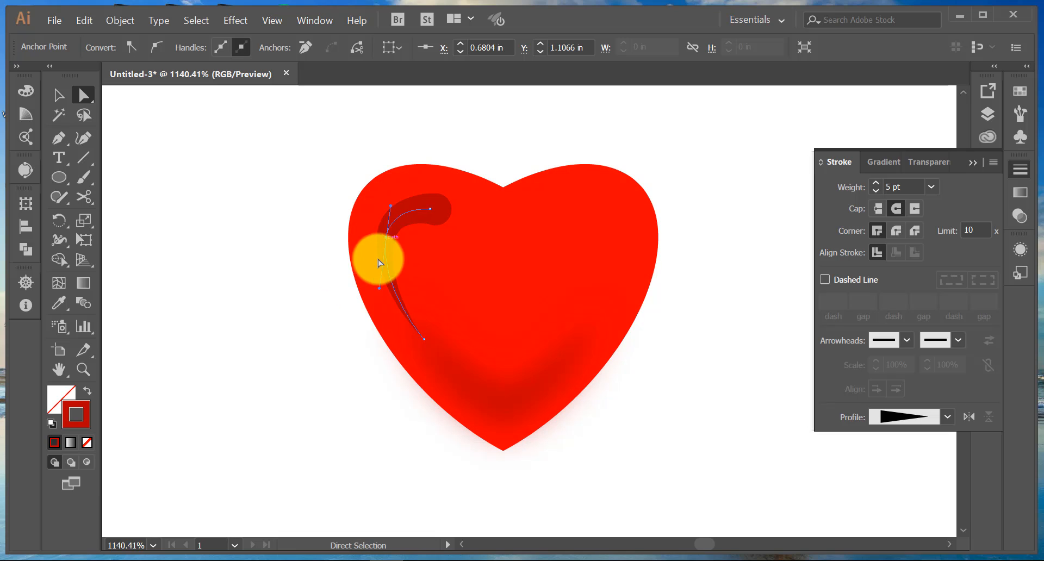
Set the curved path's stroke colour to white (FFFFFF).
{"action": "double_click", "coordinate": [84, 410]}
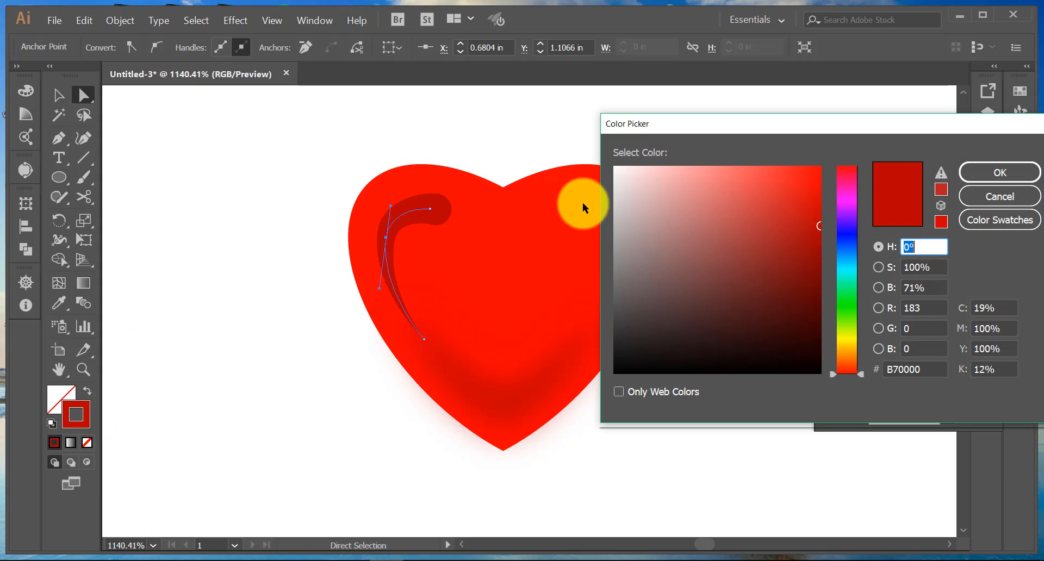
{"action": "left_click_drag", "start_coordinate": [631, 175], "coordinate": [613, 165]}
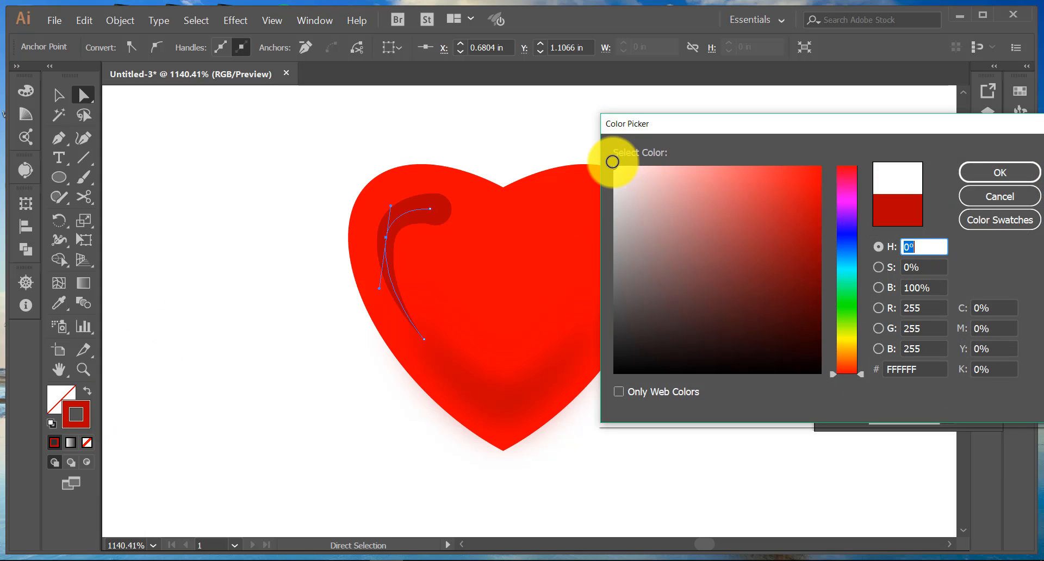
{"action": "left_click", "coordinate": [970, 171]}
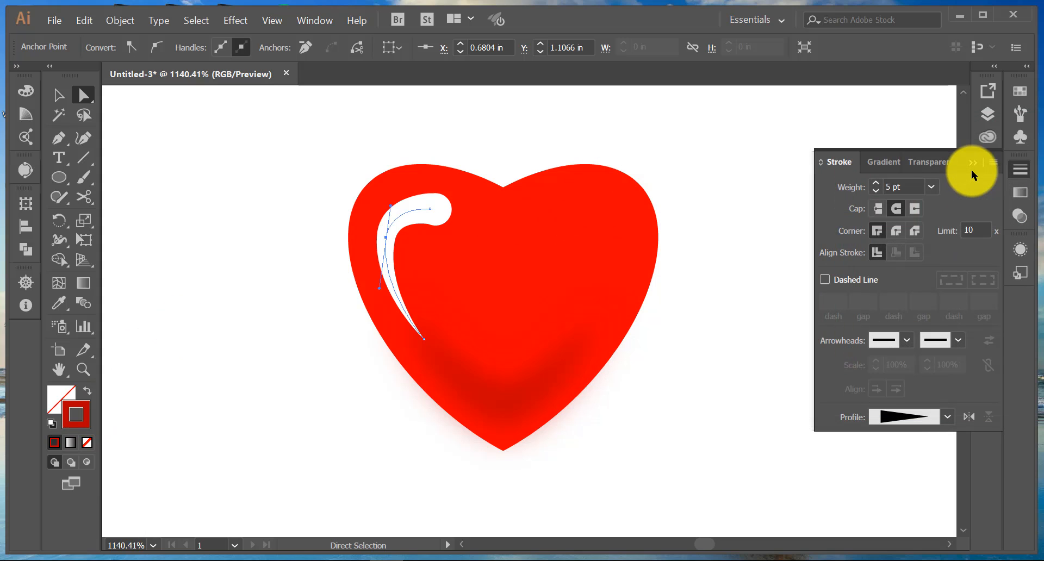
Apply a Gaussian Blur with a radius of 11 pixels to the white curved stroke.
{"action": "left_click", "coordinate": [235, 18]}
{"action": "mouse_move", "coordinate": [256, 282]}
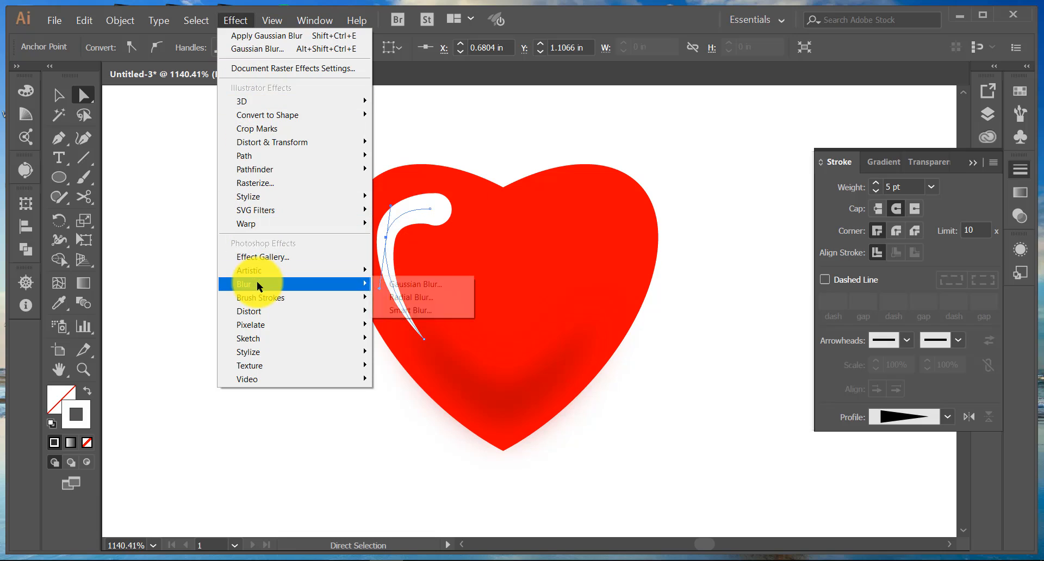
{"action": "left_click", "coordinate": [399, 285]}
{"action": "left_click", "coordinate": [665, 210]}
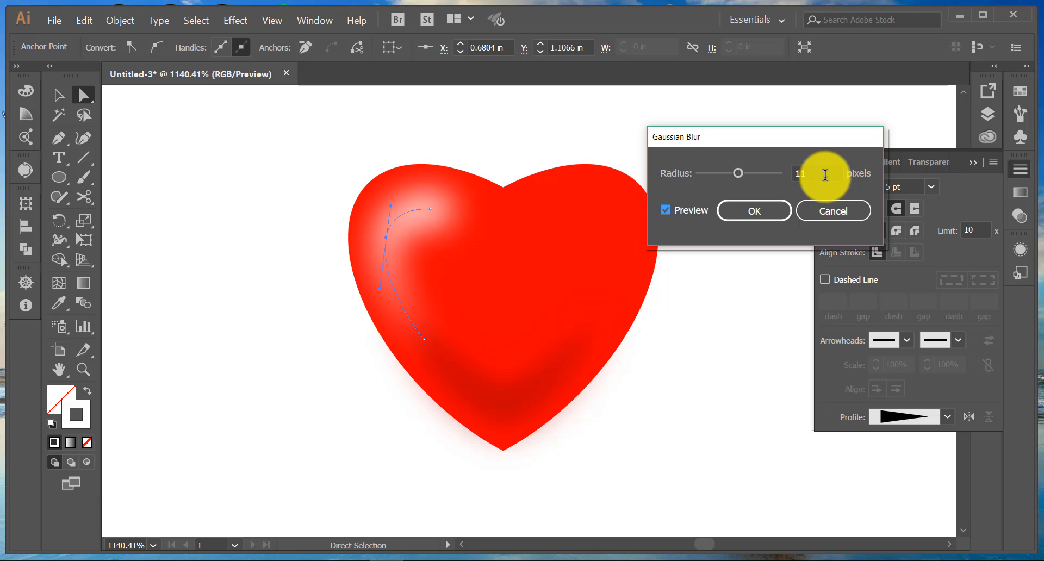
{"action": "left_click", "coordinate": [756, 215]}
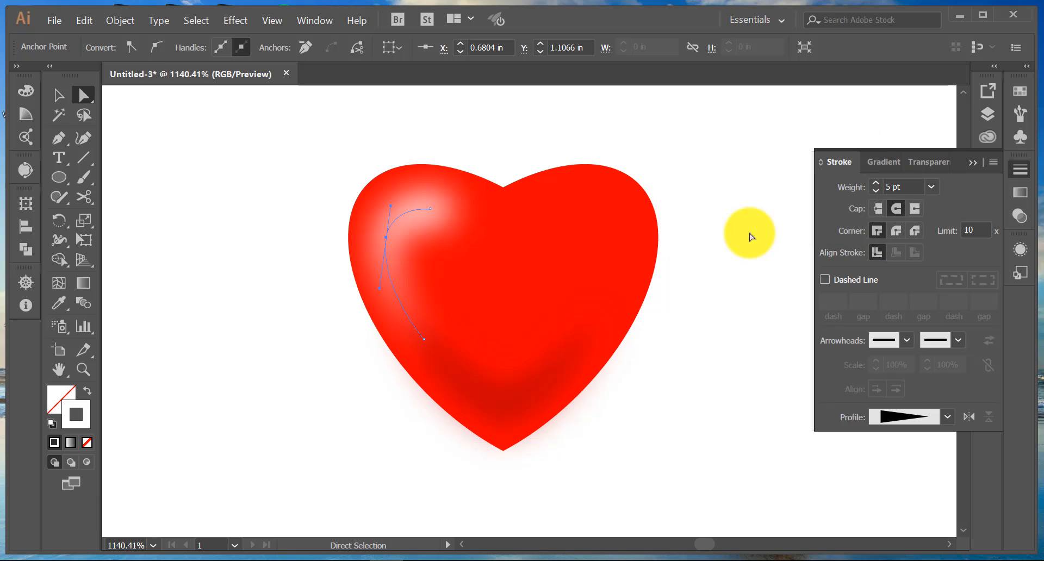
Make a mirrored copy of the blurred white highlight, reflected across the vertical axis.
{"action": "left_click", "coordinate": [60, 94]}
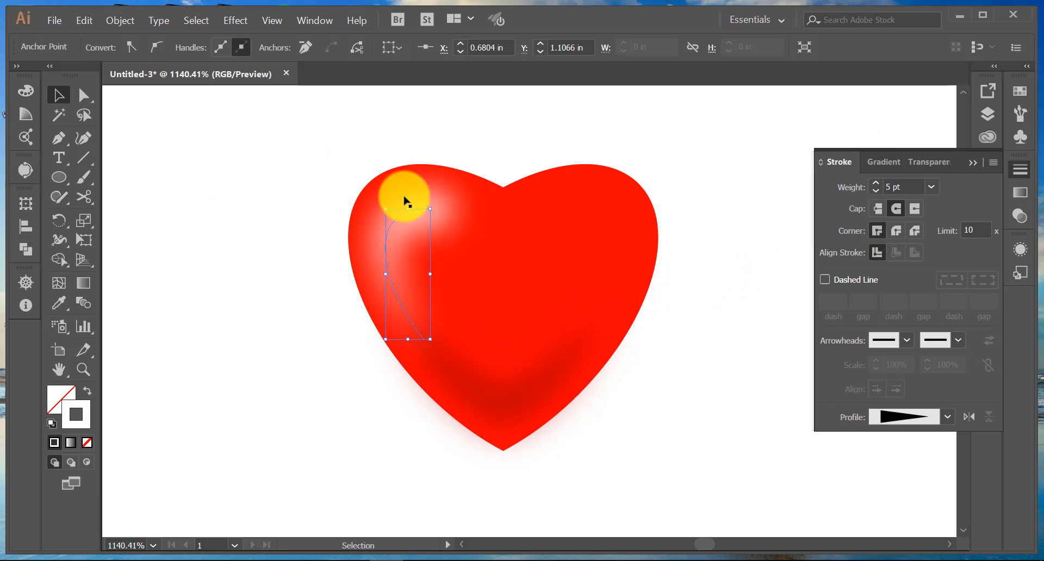
{"action": "left_click", "coordinate": [410, 217]}
{"action": "left_click", "coordinate": [410, 214]}
{"action": "right_click", "coordinate": [409, 213]}
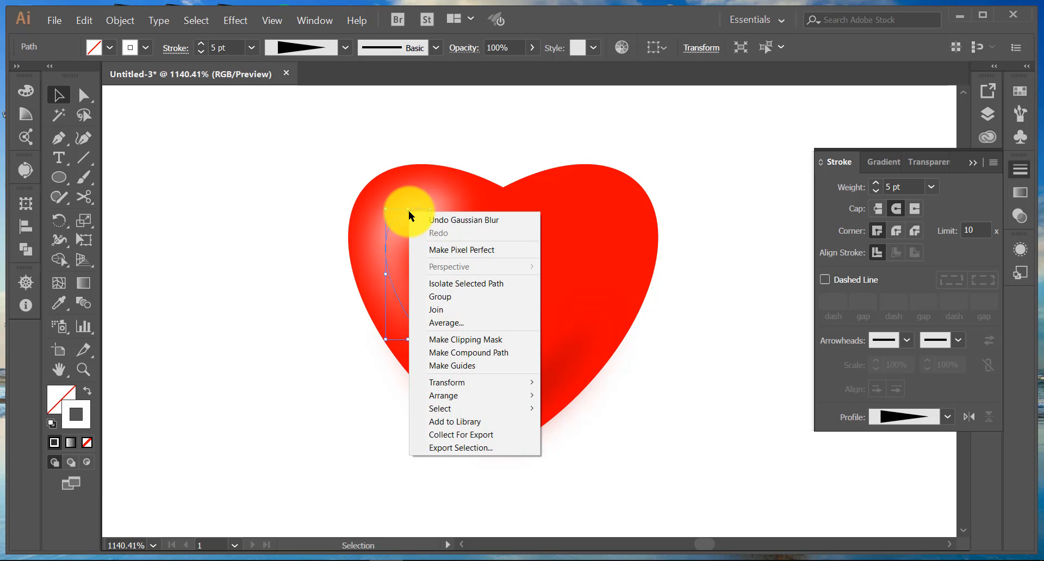
{"action": "mouse_move", "coordinate": [468, 380]}
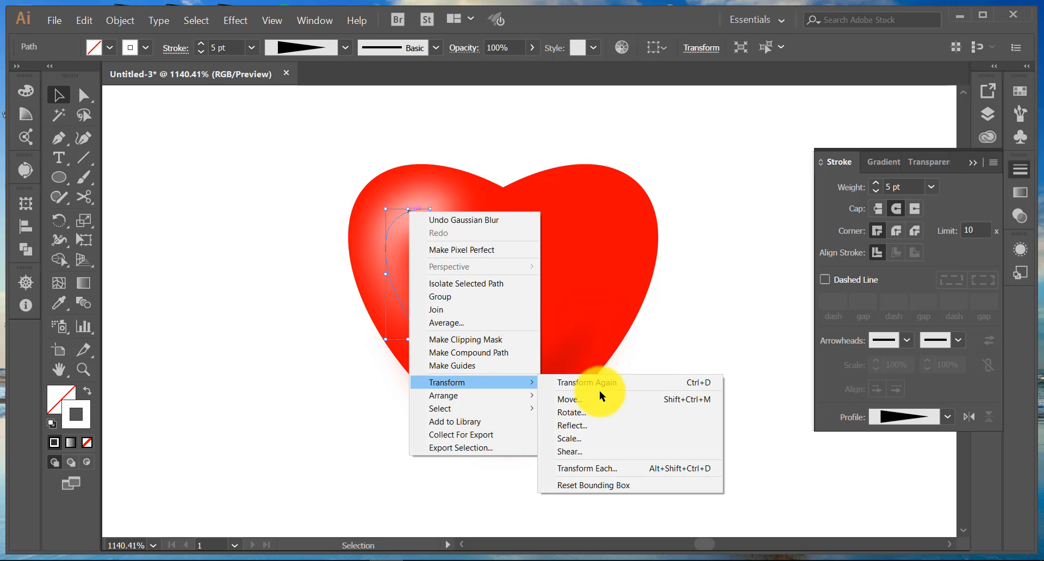
{"action": "left_click", "coordinate": [569, 426]}
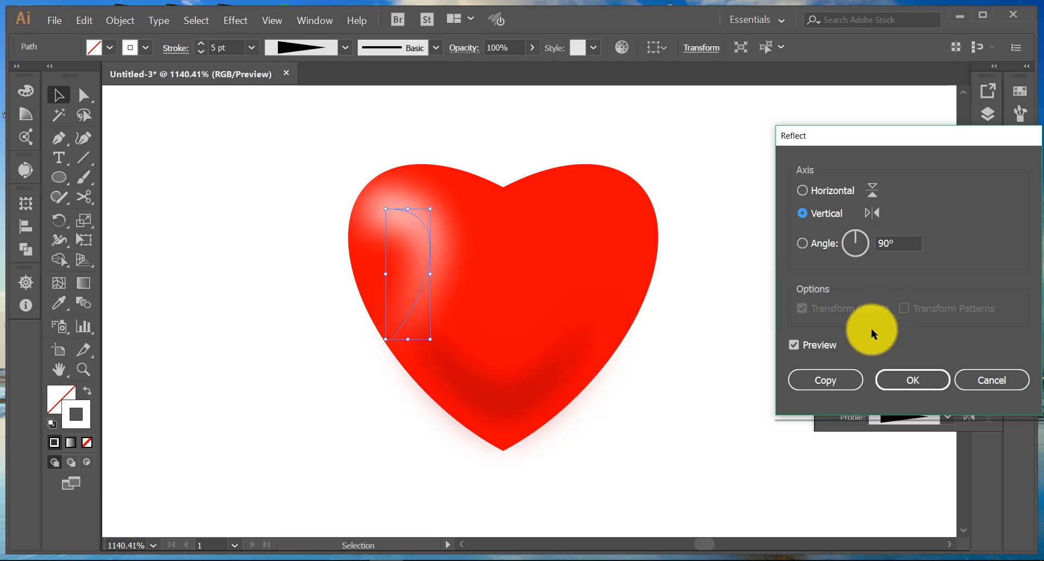
{"action": "left_click", "coordinate": [834, 373]}
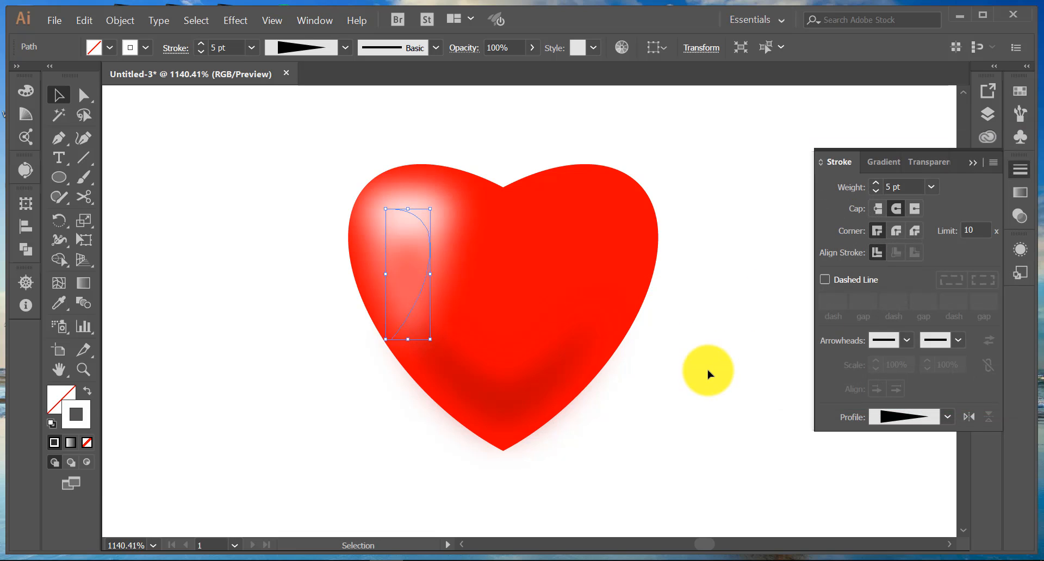
Move the mirrored highlight horizontally into the heart's right lobe, opposite the original.
{"action": "key", "text": "shift+Right"}
{"action": "key", "text": "shift+Right"}
{"action": "key", "text": "shift+Right"}
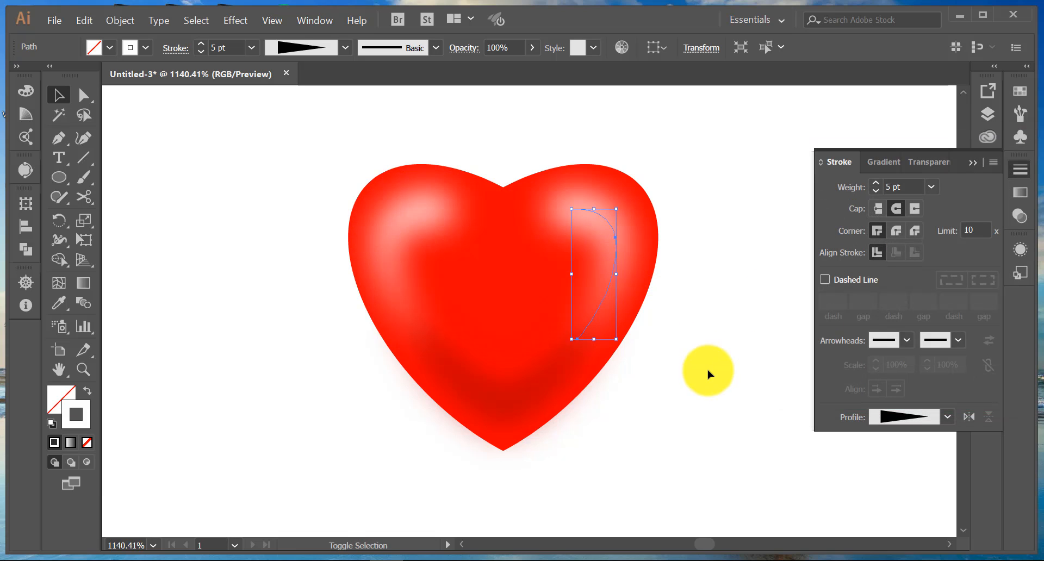
{"action": "key", "text": "Right"}
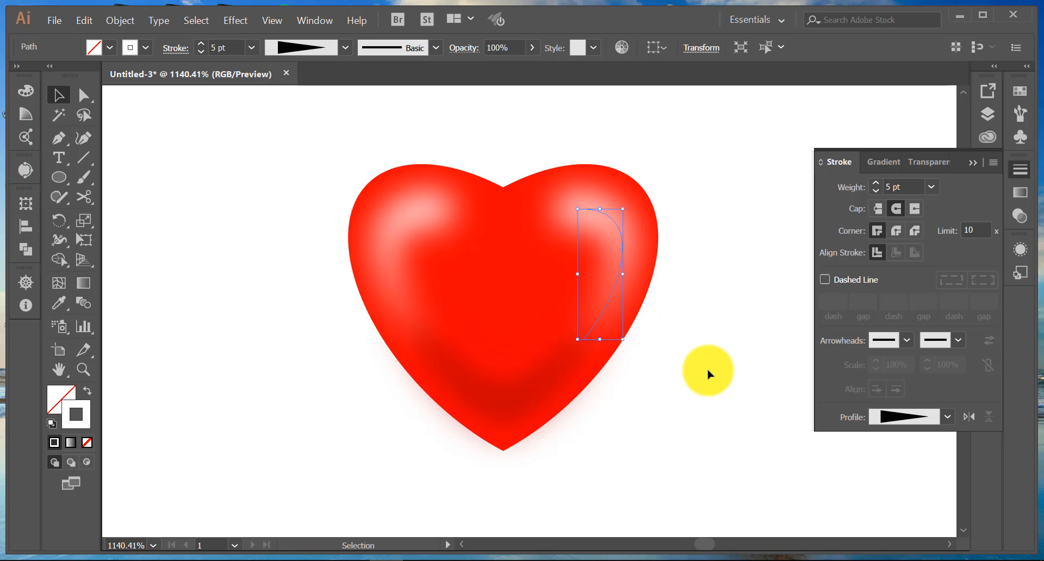
Reshape the right lobe's highlight by adjusting its middle and upper anchors and pulling its lower end up to shorten it.
{"action": "left_click", "coordinate": [83, 95]}
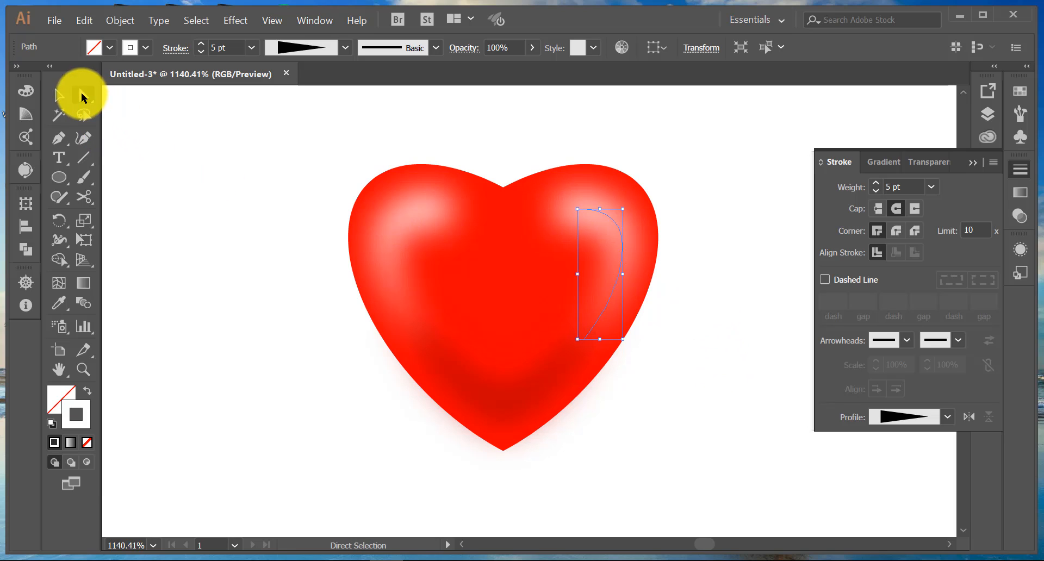
{"action": "left_click_drag", "start_coordinate": [621, 237], "coordinate": [619, 245]}
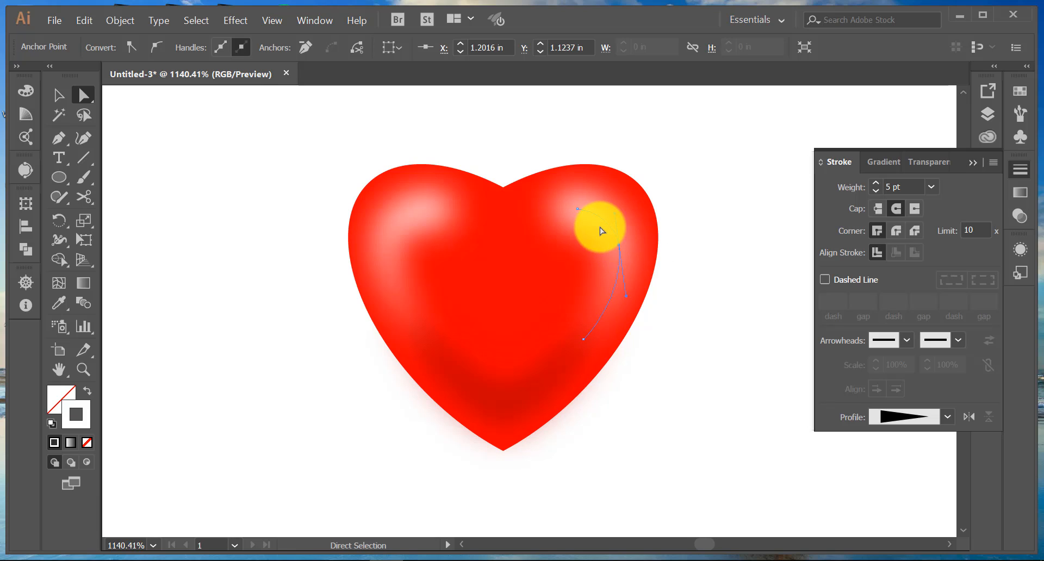
{"action": "left_click_drag", "start_coordinate": [578, 210], "coordinate": [585, 208]}
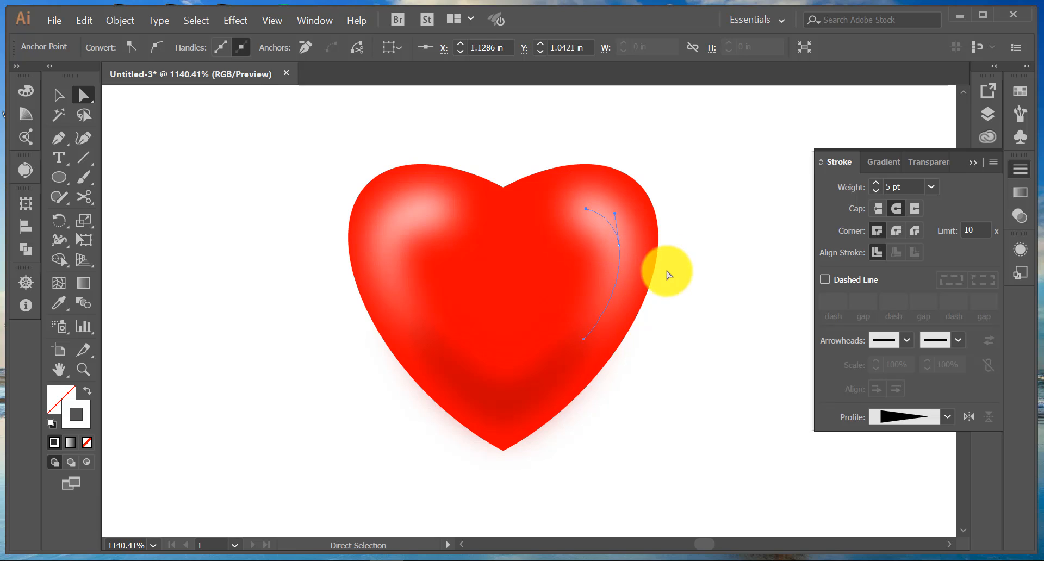
{"action": "left_click_drag", "start_coordinate": [585, 343], "coordinate": [621, 265]}
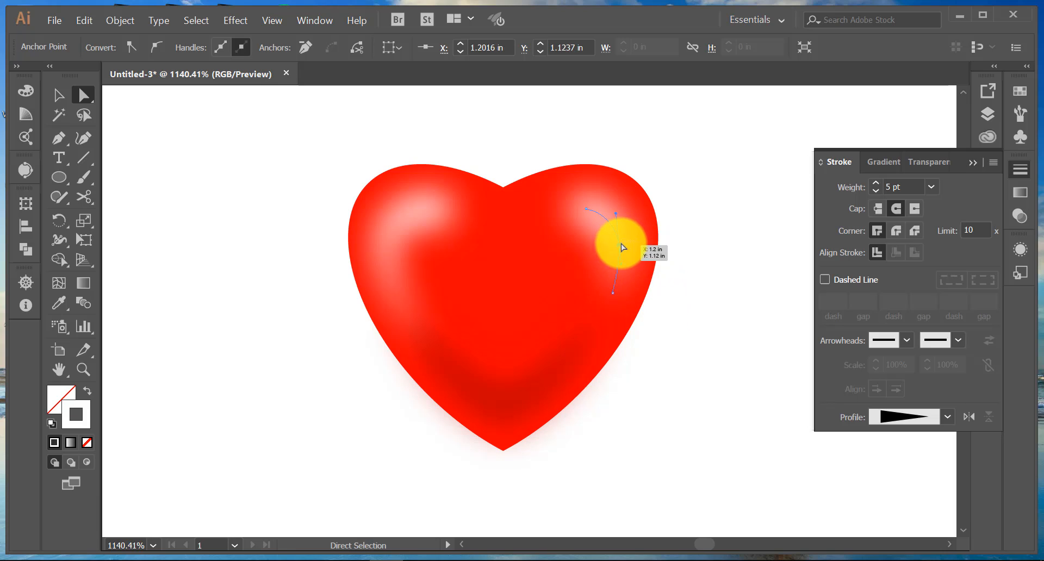
Apply another Gaussian Blur with a radius of 7.8 pixels to the right lobe's white highlight.
{"action": "left_click", "coordinate": [235, 20]}
{"action": "mouse_move", "coordinate": [255, 282]}
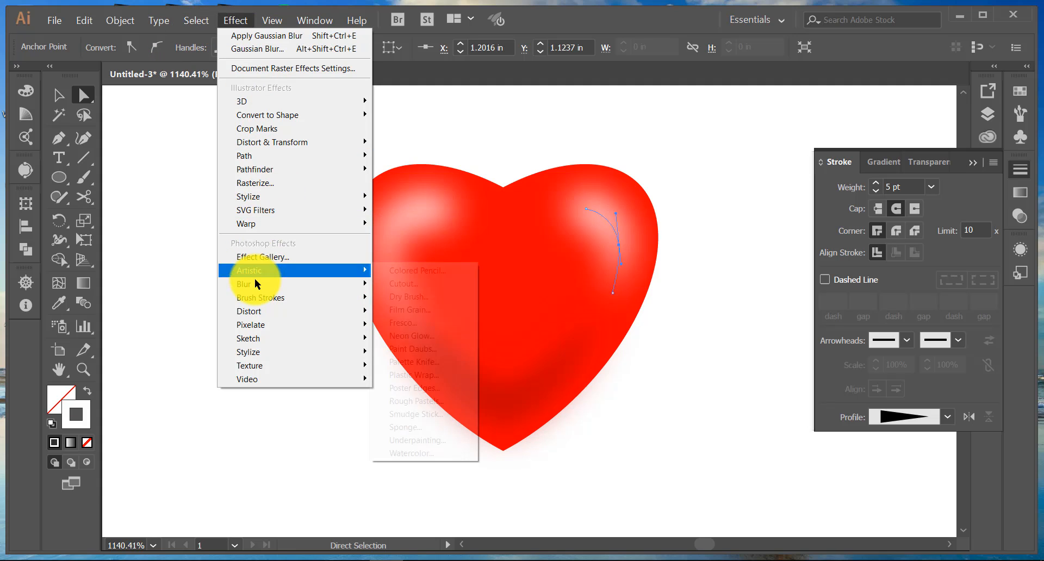
{"action": "left_click", "coordinate": [386, 284]}
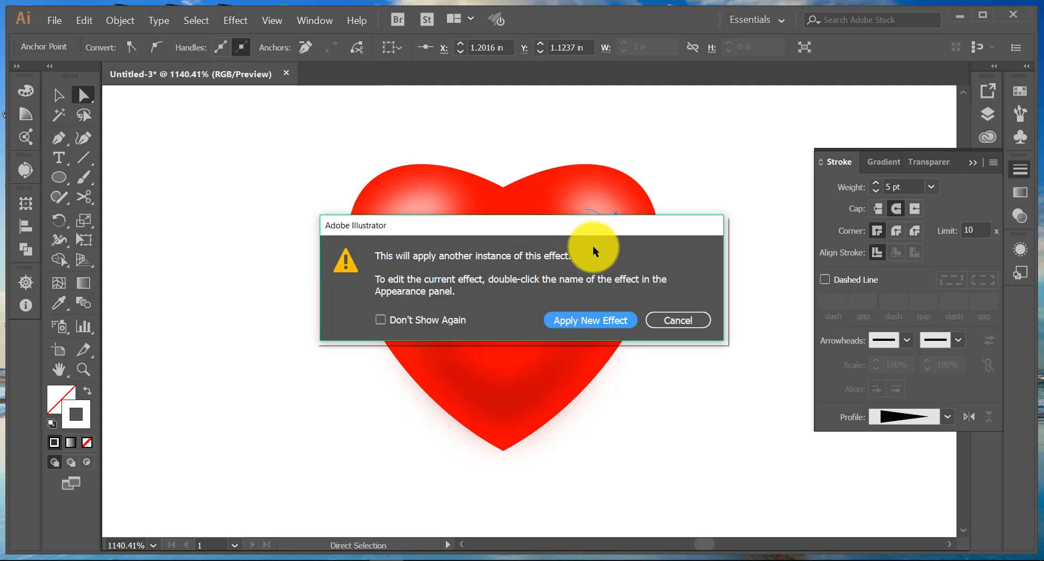
{"action": "left_click", "coordinate": [575, 315]}
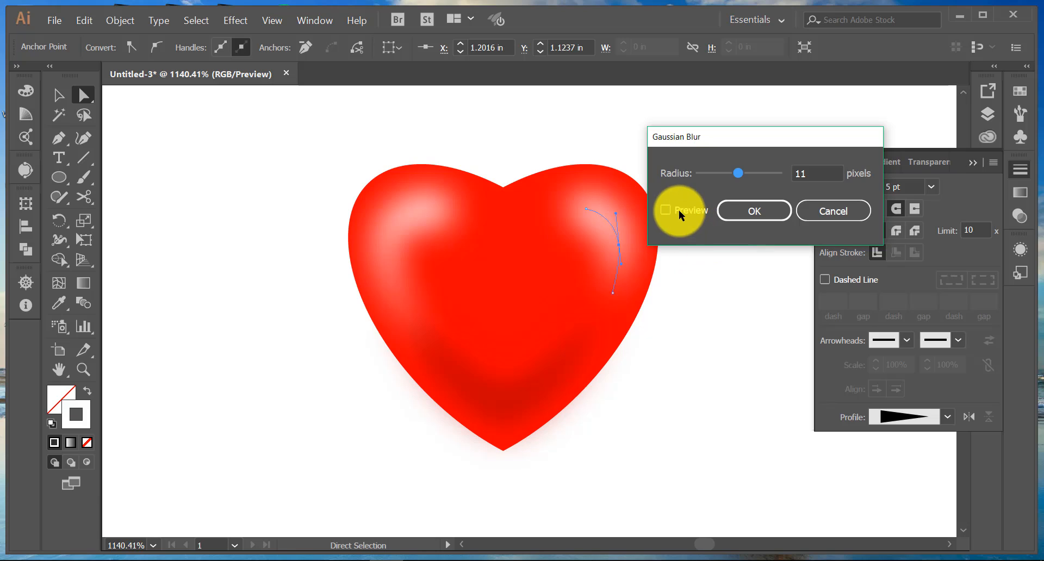
{"action": "left_click", "coordinate": [679, 210]}
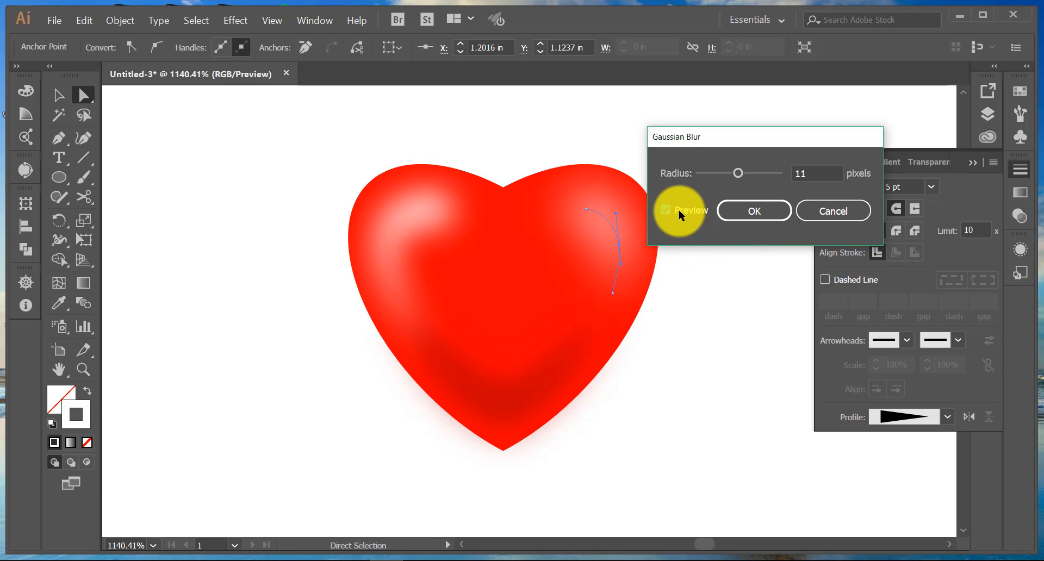
{"action": "left_click", "coordinate": [728, 171]}
{"action": "left_click", "coordinate": [739, 218]}
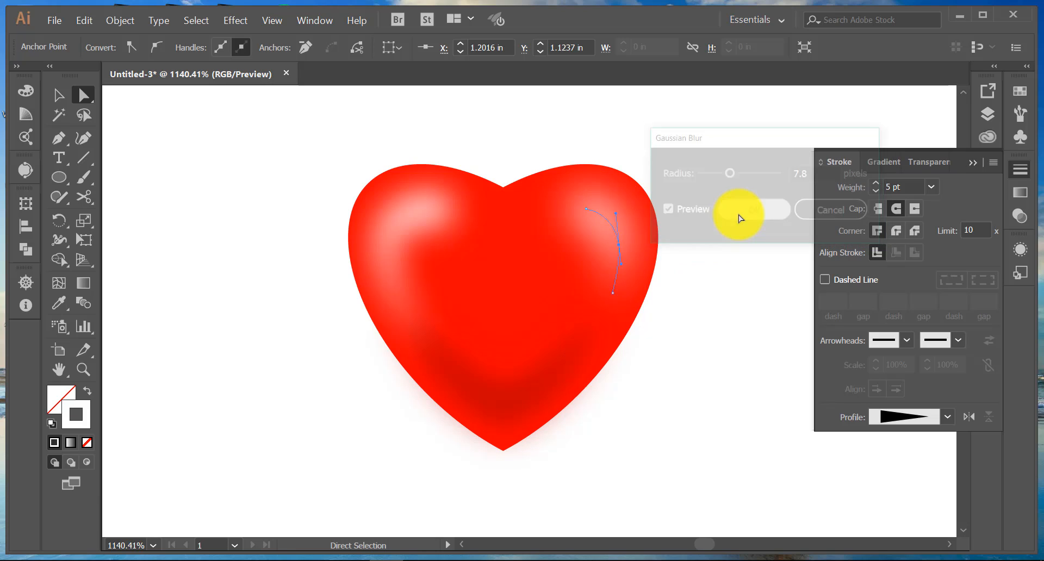
{"action": "left_click", "coordinate": [700, 325]}
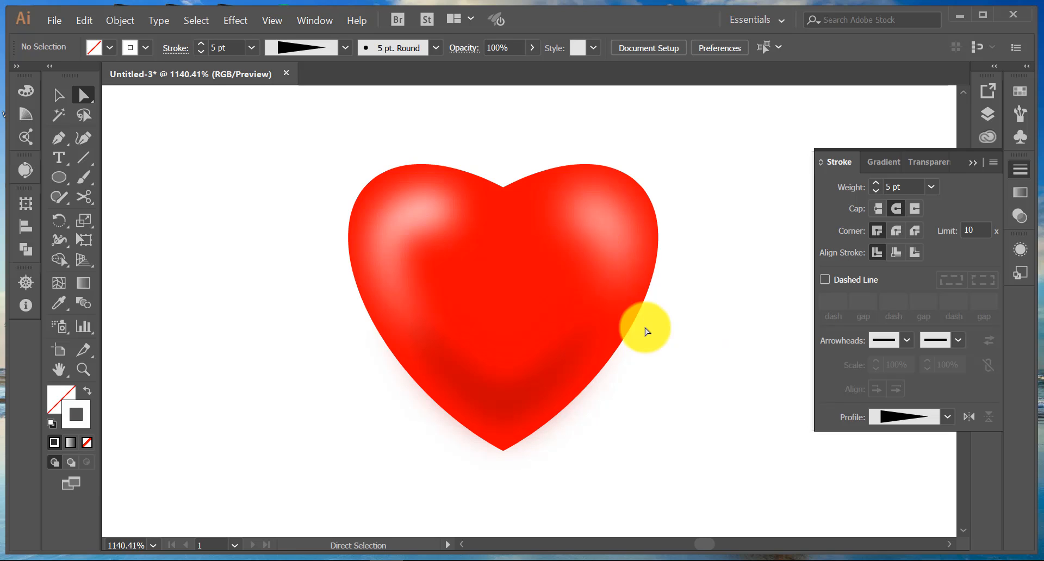
Convert the two white highlight strokes and the dark red shading stroke to outlined shapes with Outline Stroke.
{"action": "left_click", "coordinate": [416, 212]}
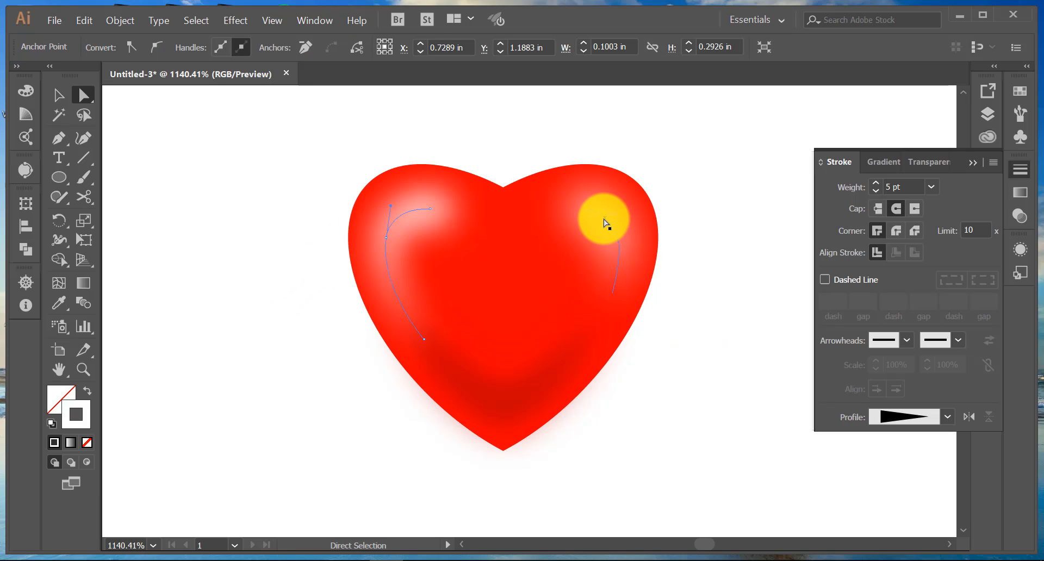
{"action": "left_click", "coordinate": [601, 220], "text": "shift"}
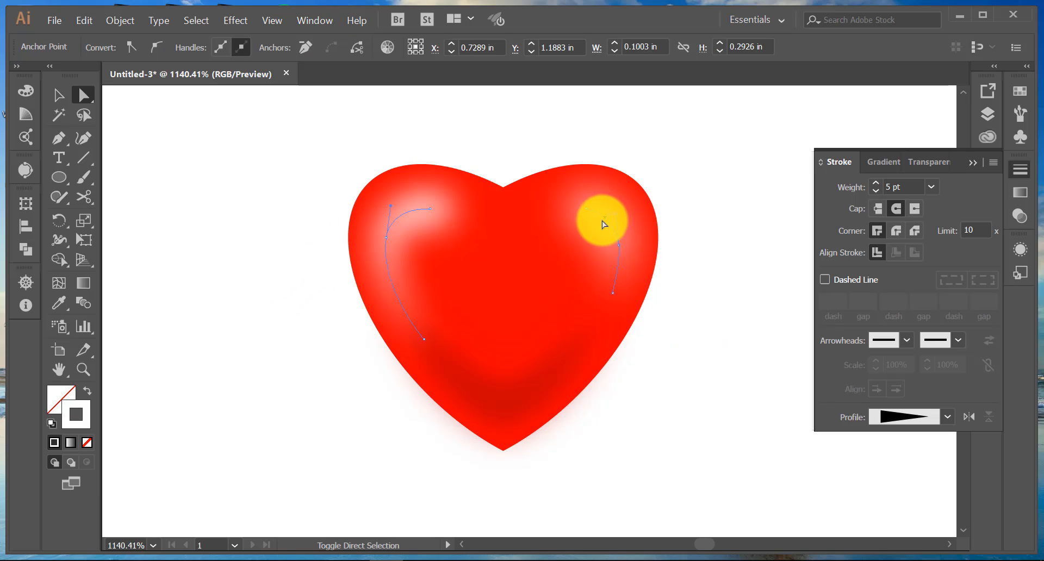
{"action": "left_click", "coordinate": [505, 405], "text": "shift"}
{"action": "left_click", "coordinate": [120, 20]}
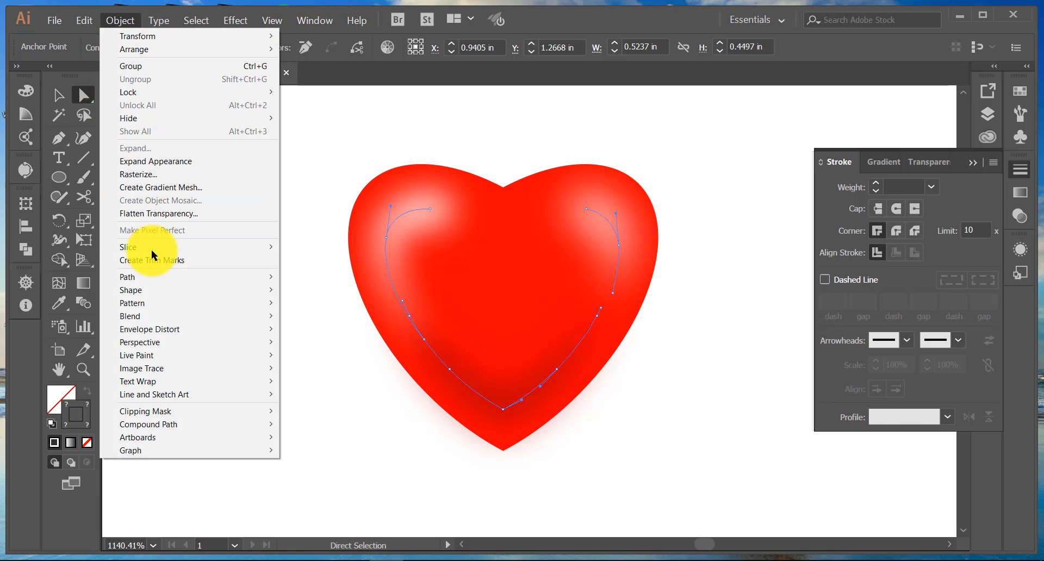
{"action": "mouse_move", "coordinate": [148, 275]}
{"action": "left_click", "coordinate": [327, 308]}
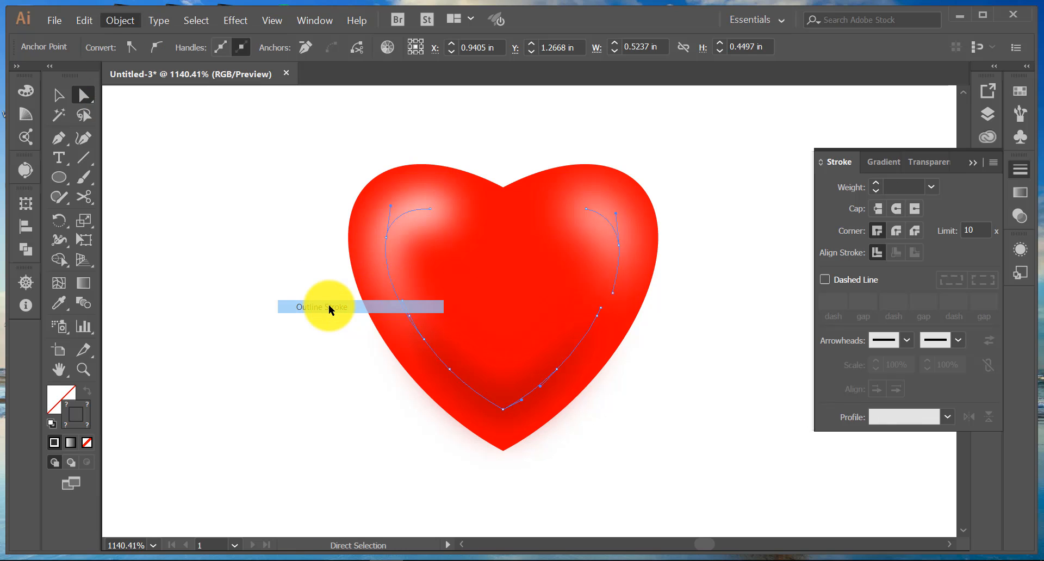
Group the heart shape with its outlined highlights and shading.
{"action": "left_click", "coordinate": [59, 96]}
{"action": "left_click_drag", "start_coordinate": [303, 146], "coordinate": [680, 449]}
{"action": "right_click", "coordinate": [562, 301]}
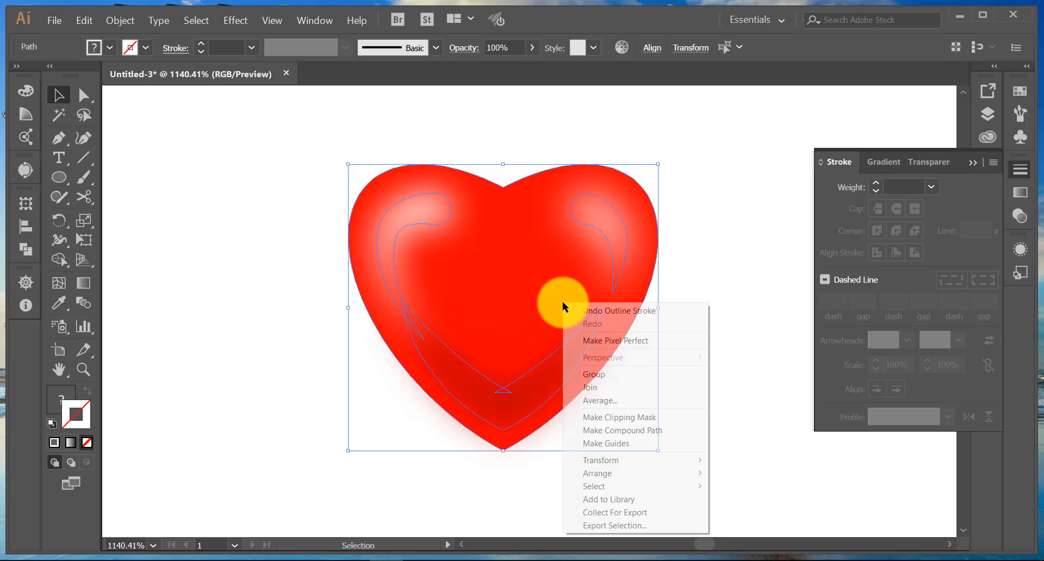
{"action": "left_click", "coordinate": [591, 375]}
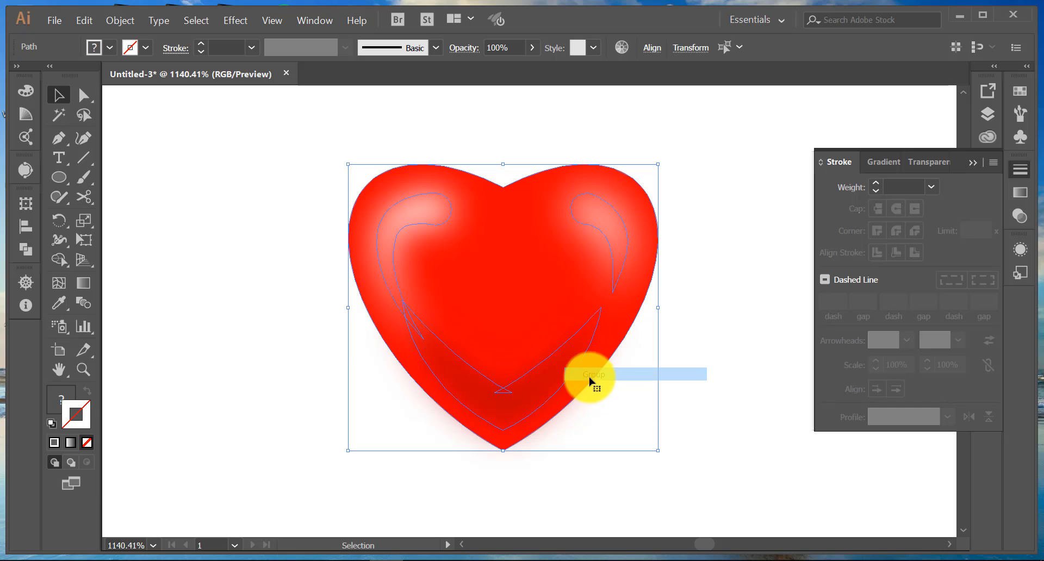
{"action": "left_click", "coordinate": [285, 303]}
Draw a rectangle that covers the whole artboard.
{"action": "key", "text": "ctrl+minus"}
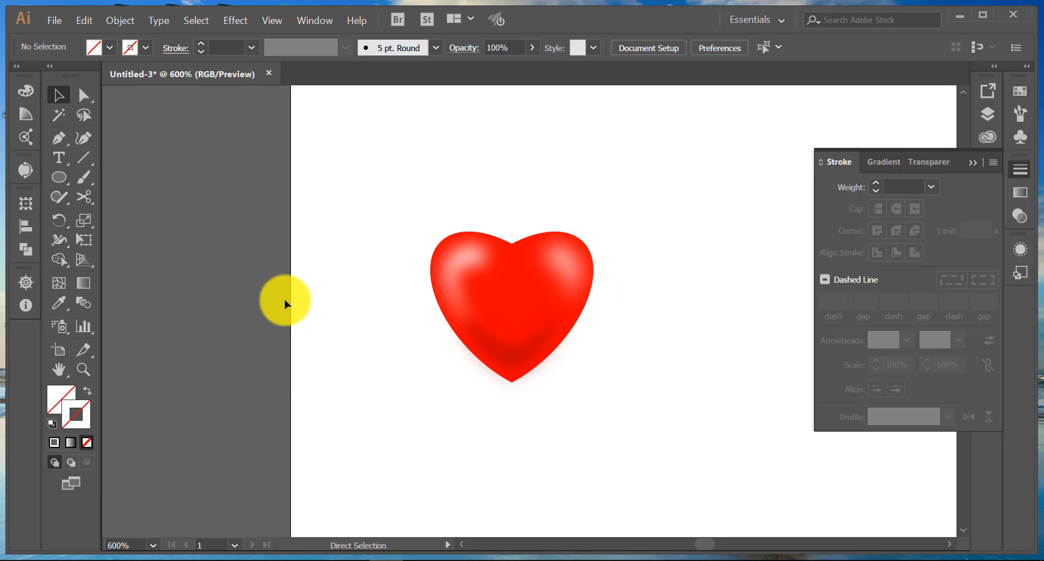
{"action": "key", "text": "ctrl+minus"}
{"action": "left_click_drag", "start_coordinate": [652, 377], "coordinate": [545, 375]}
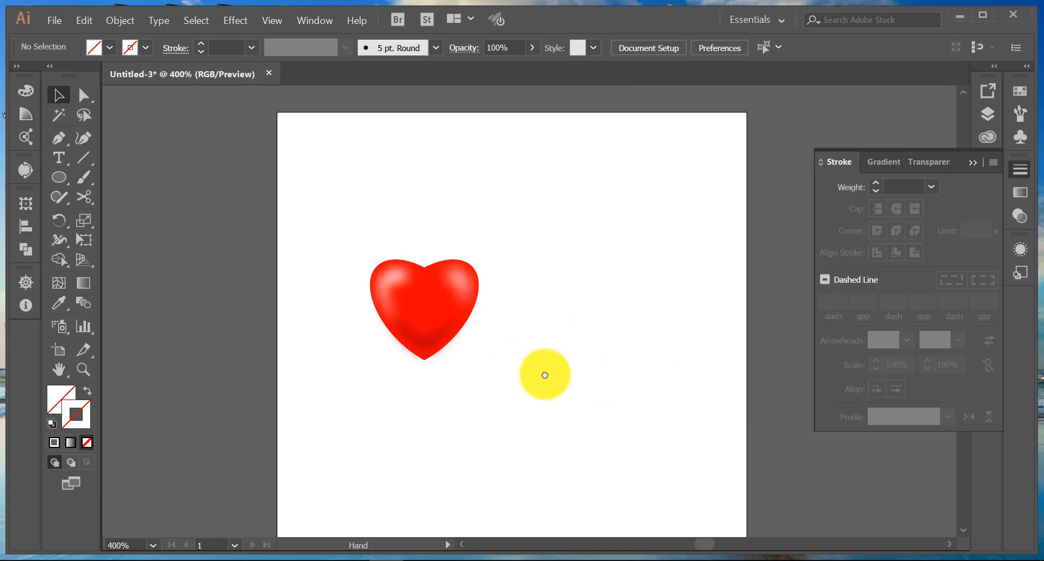
{"action": "left_click", "coordinate": [58, 175]}
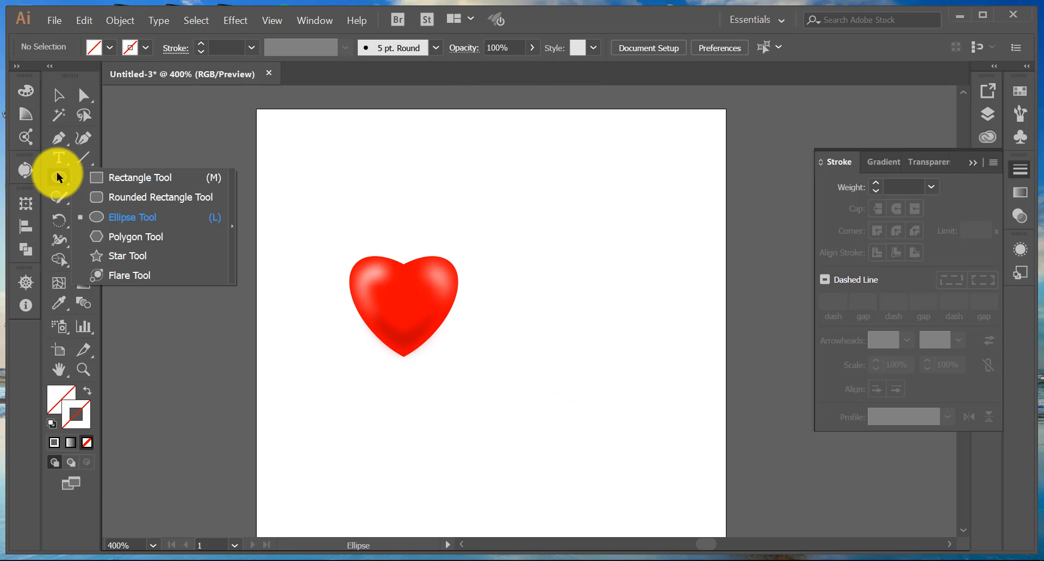
{"action": "left_click", "coordinate": [120, 177]}
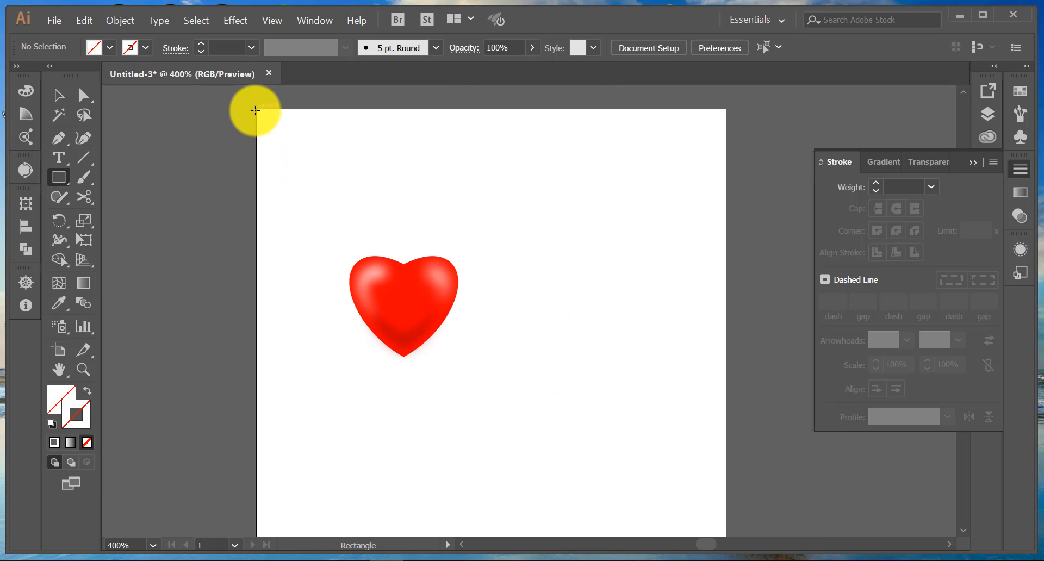
{"action": "left_click_drag", "start_coordinate": [255, 110], "coordinate": [726, 422]}
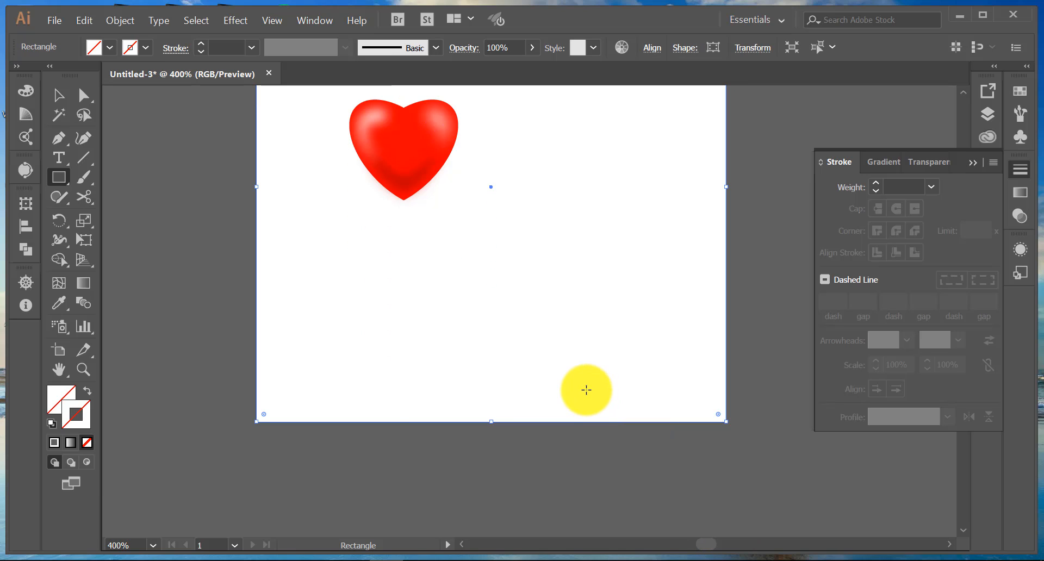
Fill the artboard-sized rectangle with pure red, RGB 255, 0, 0.
{"action": "left_click", "coordinate": [58, 399]}
{"action": "double_click", "coordinate": [56, 396]}
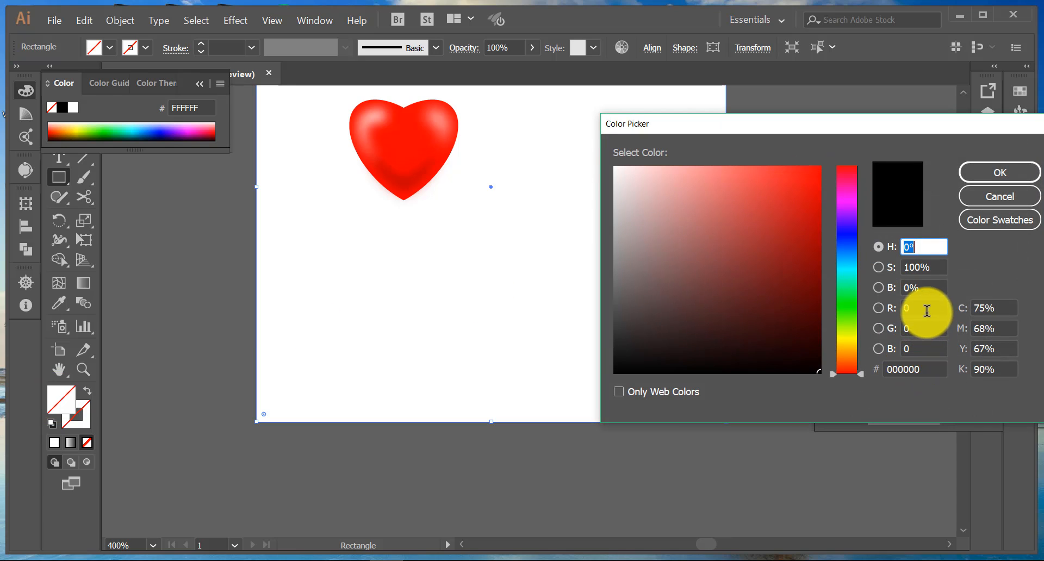
{"action": "left_click", "coordinate": [905, 308]}
{"action": "type", "text": "255"}
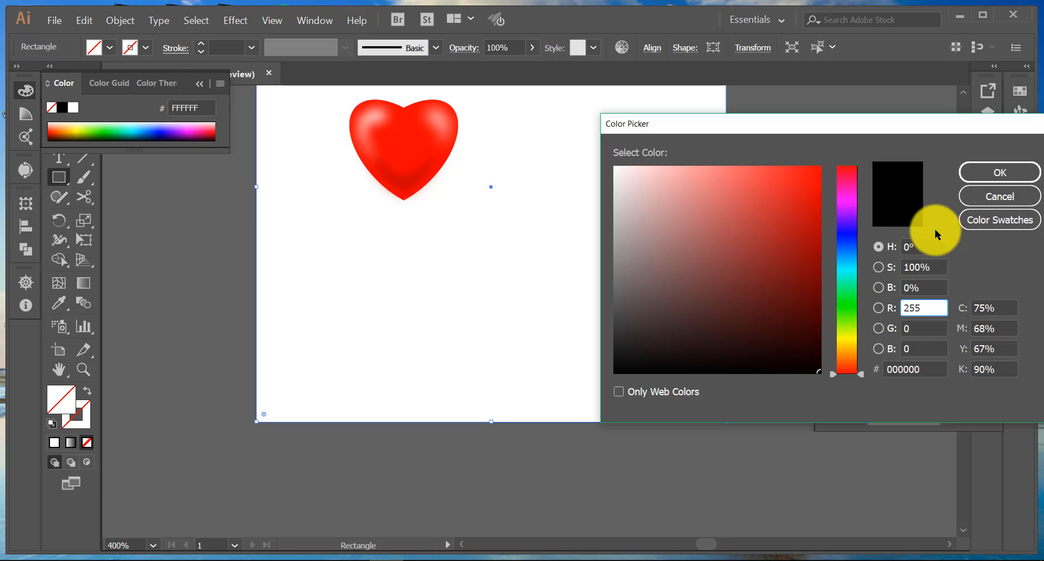
{"action": "left_click", "coordinate": [1011, 174]}
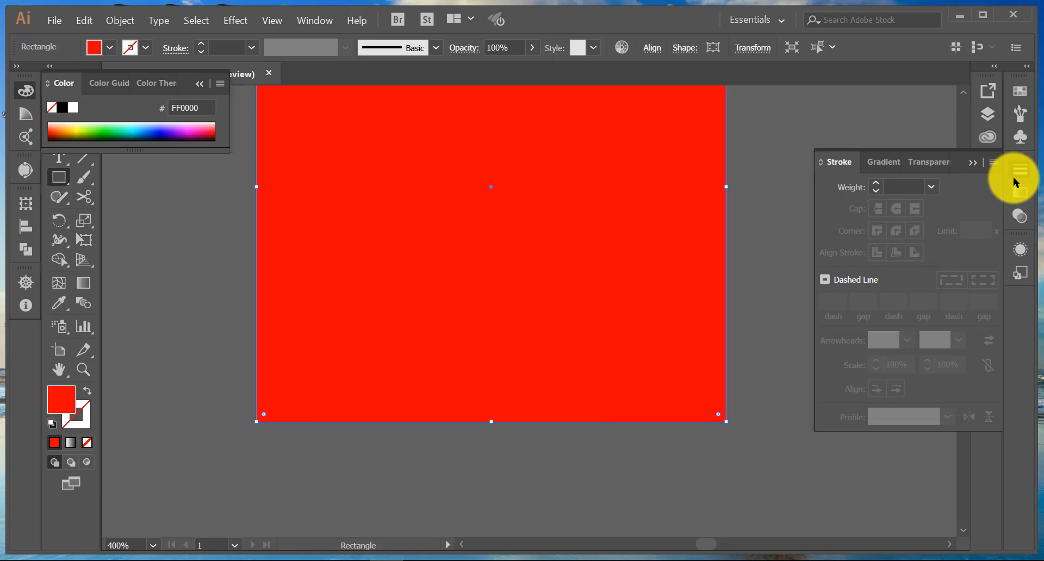
{"action": "left_click", "coordinate": [196, 84]}
Send the red rectangle behind the heart group and lock it as the background.
{"action": "left_click", "coordinate": [66, 97]}
{"action": "right_click", "coordinate": [389, 175]}
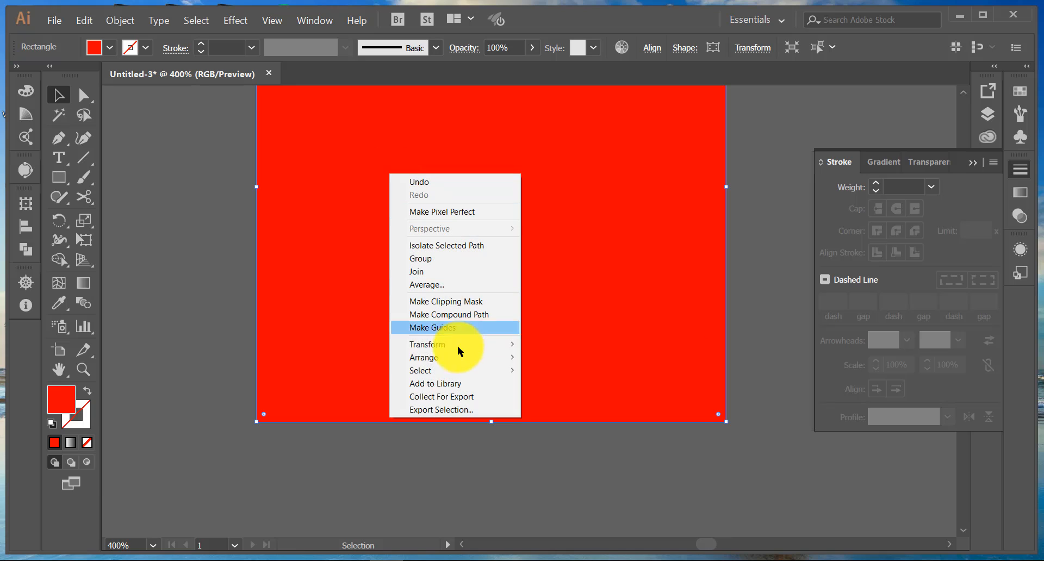
{"action": "mouse_move", "coordinate": [457, 357]}
{"action": "left_click", "coordinate": [572, 396]}
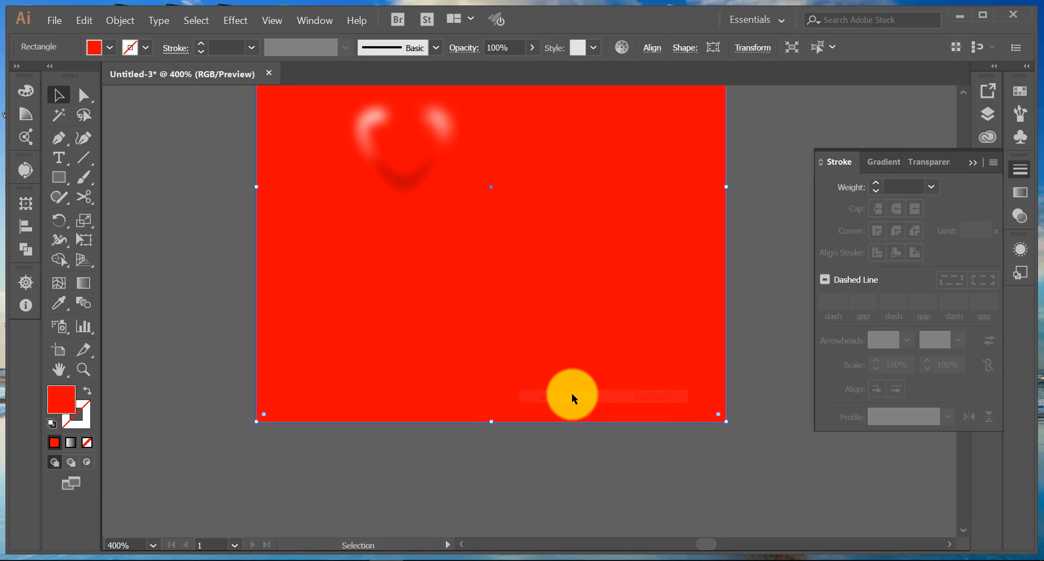
{"action": "scroll", "coordinate": [459, 458], "scroll_direction": "up", "scroll_amount": 4}
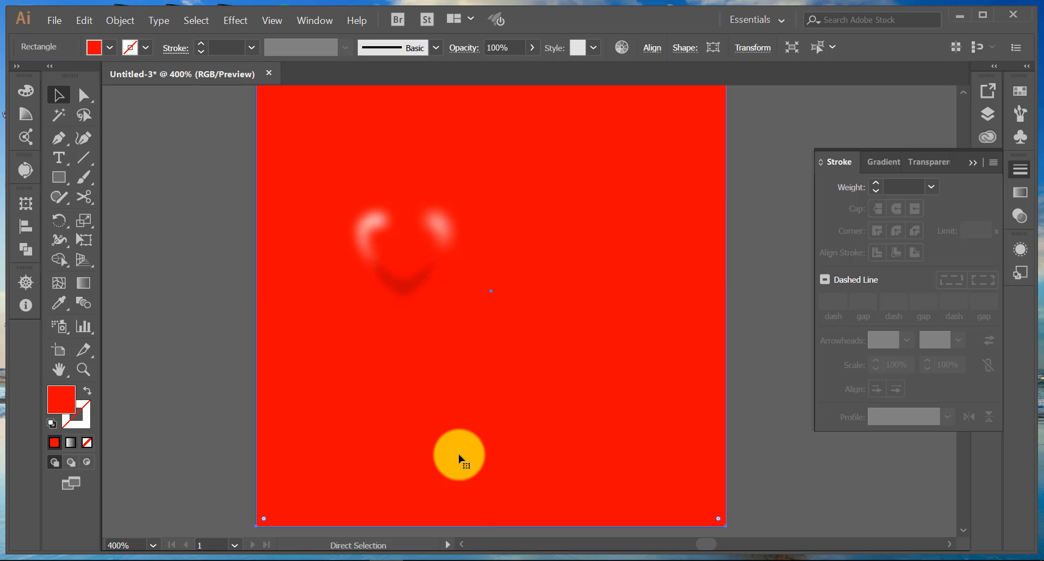
{"action": "left_click", "coordinate": [459, 459]}
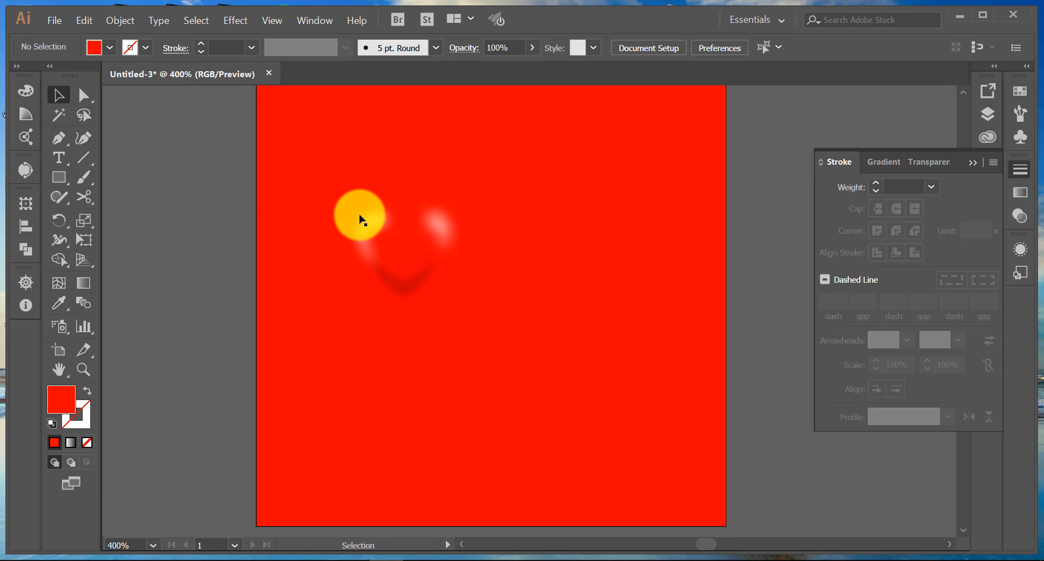
Enlarge the heart group proportionally from its centre to about 0.95 x 0.88 in and move it to the artboard's centre.
{"action": "left_click", "coordinate": [376, 230]}
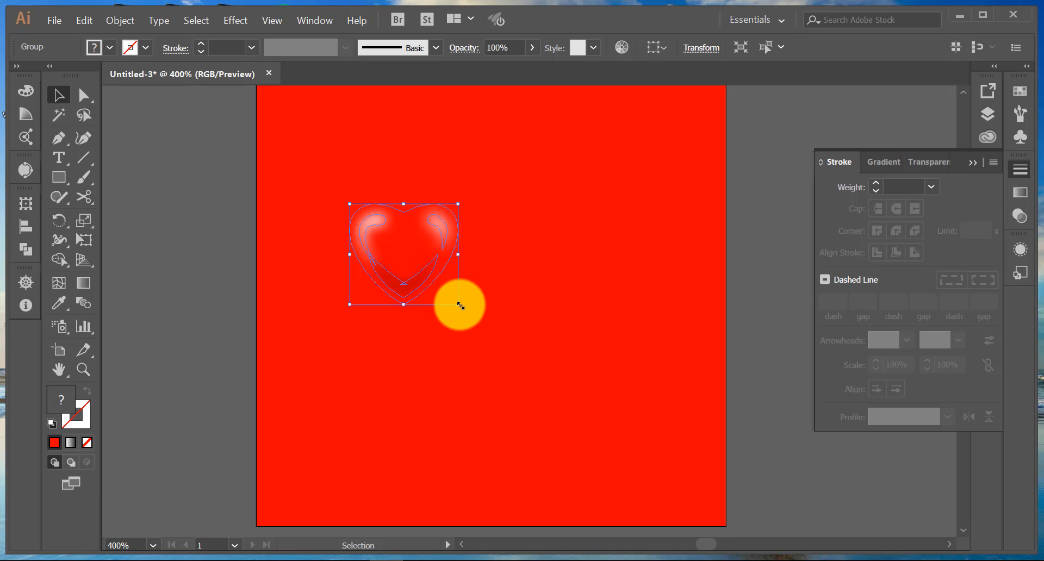
{"action": "left_click_drag", "start_coordinate": [459, 305], "coordinate": [478, 324]}
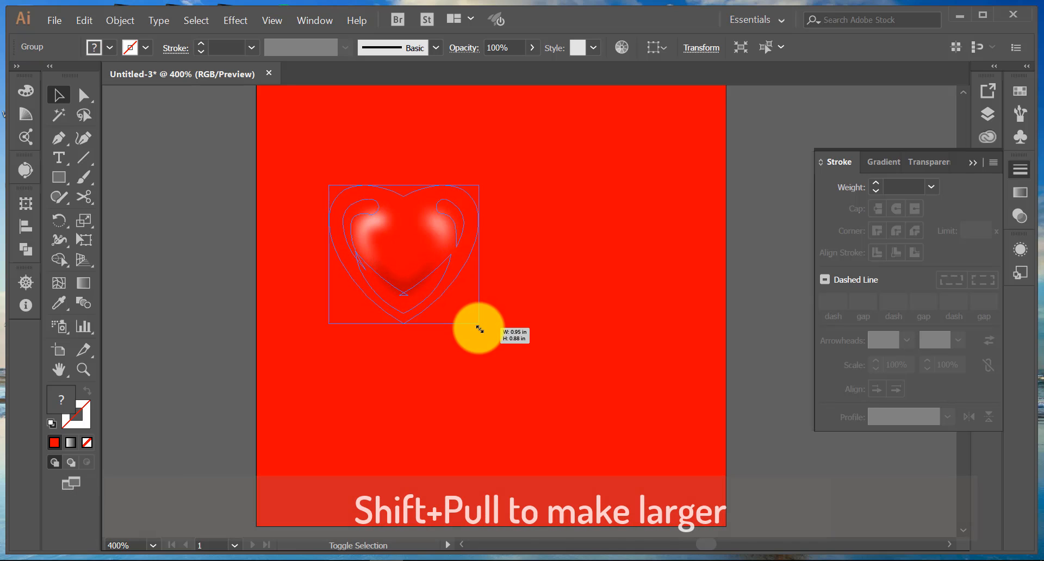
{"action": "left_click_drag", "start_coordinate": [396, 244], "coordinate": [484, 283]}
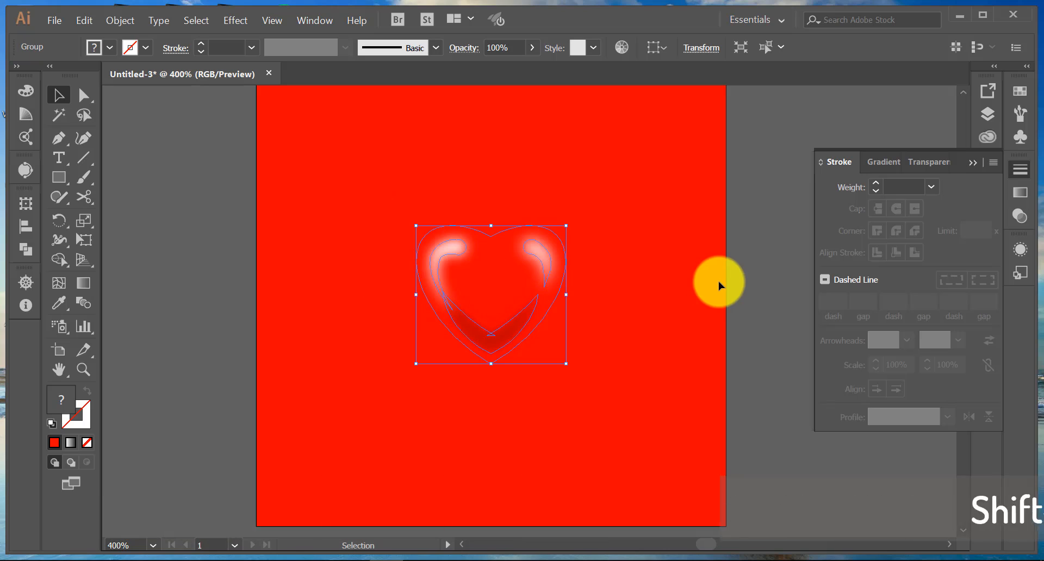
Open a Drop Shadow effect for only the base red heart path inside the heart group, with live preview on.
{"action": "left_click", "coordinate": [985, 112]}
{"action": "left_click", "coordinate": [827, 108]}
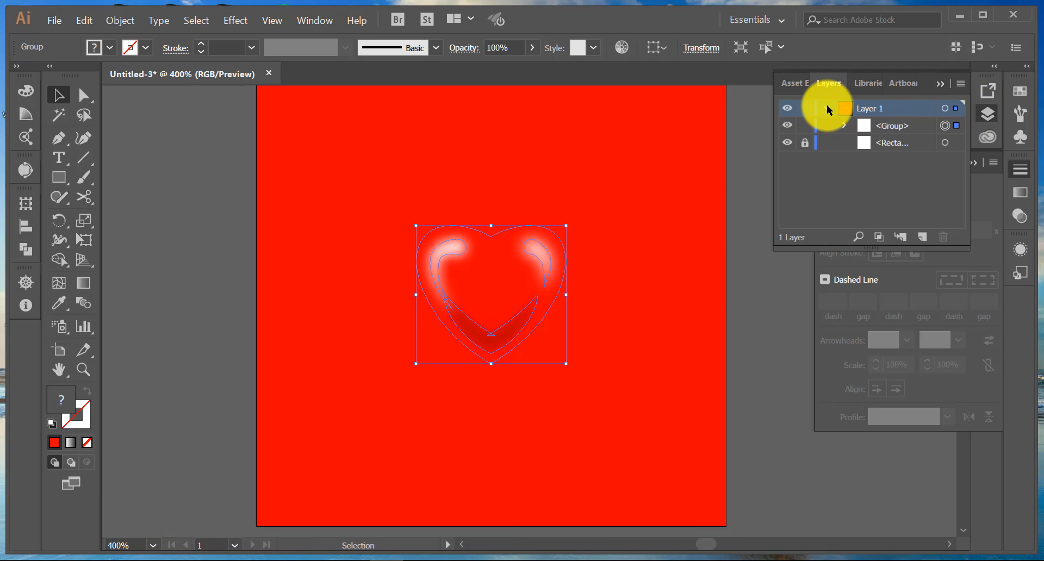
{"action": "left_click", "coordinate": [844, 125]}
{"action": "left_click", "coordinate": [856, 194]}
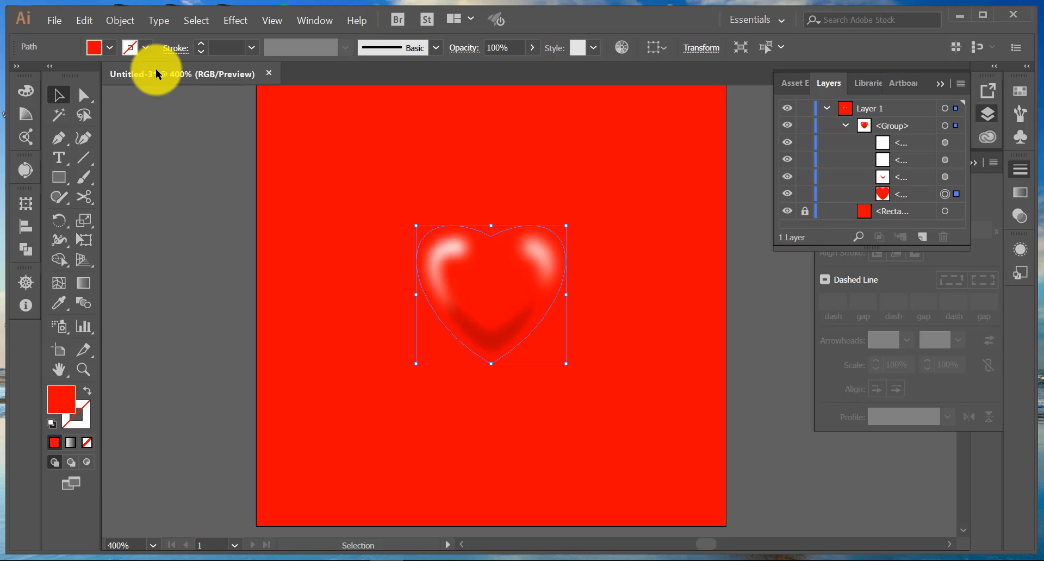
{"action": "left_click", "coordinate": [239, 22]}
{"action": "mouse_move", "coordinate": [256, 194]}
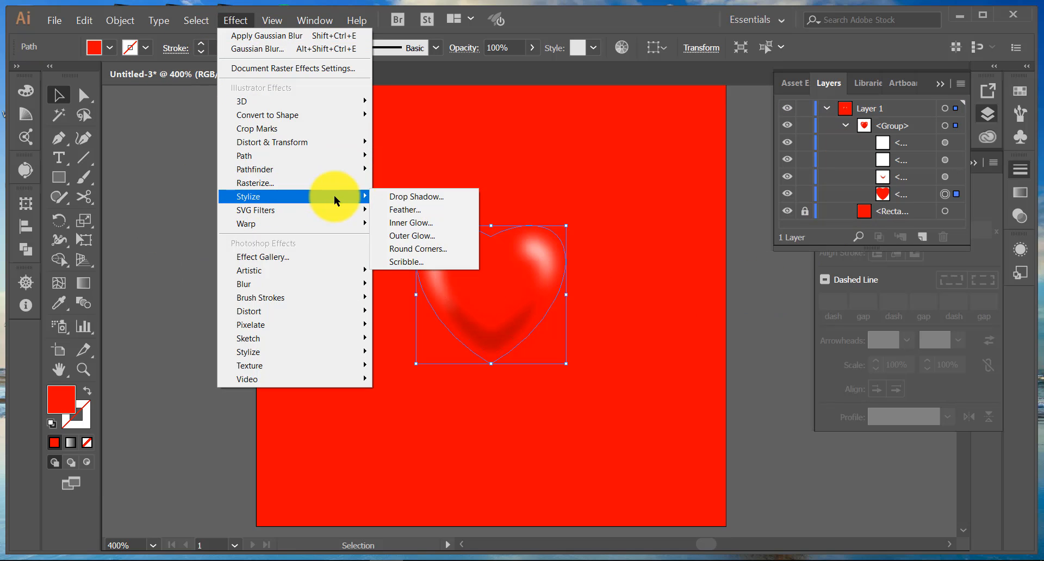
{"action": "left_click", "coordinate": [393, 197]}
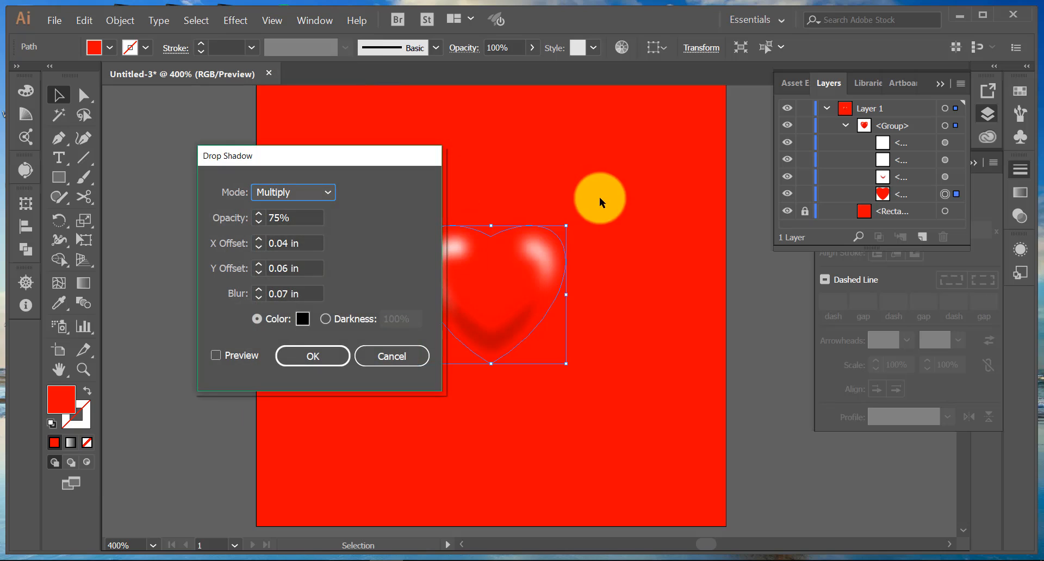
{"action": "left_click", "coordinate": [216, 355]}
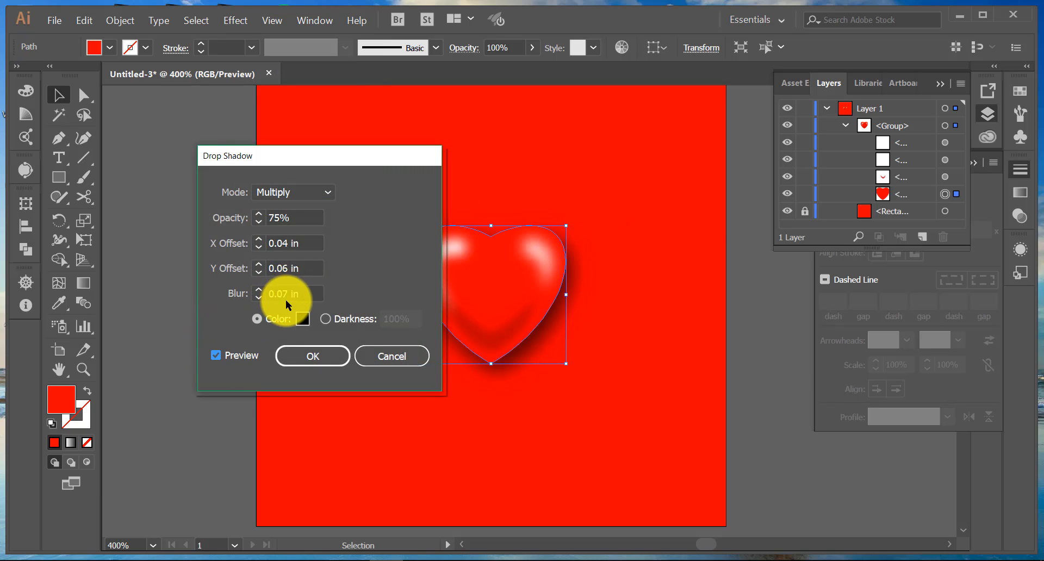
Set the drop shadow's Y offset and blur to 0.05 in each, apply the effect and deselect the heart.
{"action": "left_click", "coordinate": [287, 267]}
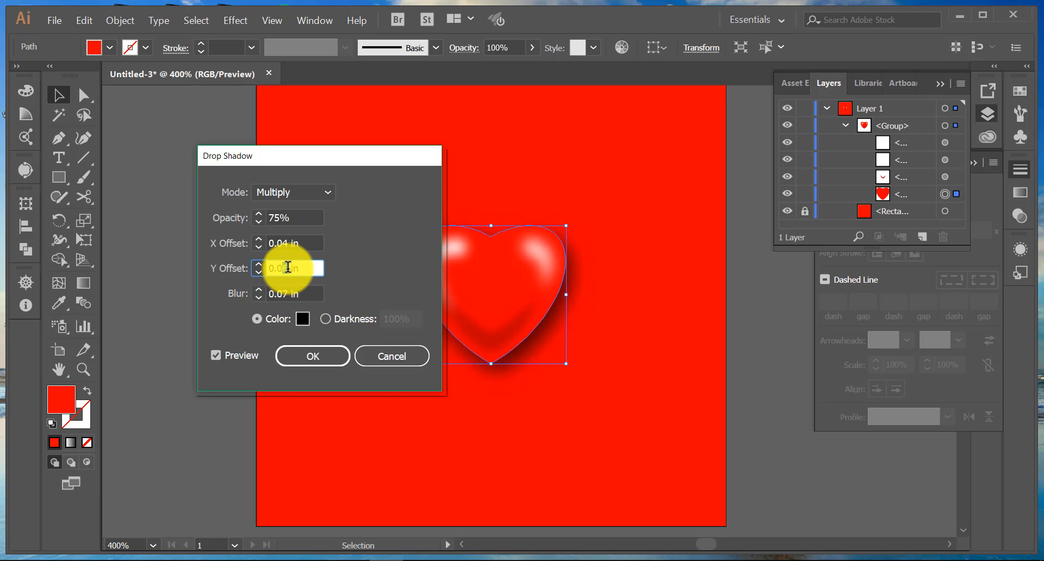
{"action": "left_click", "coordinate": [309, 241]}
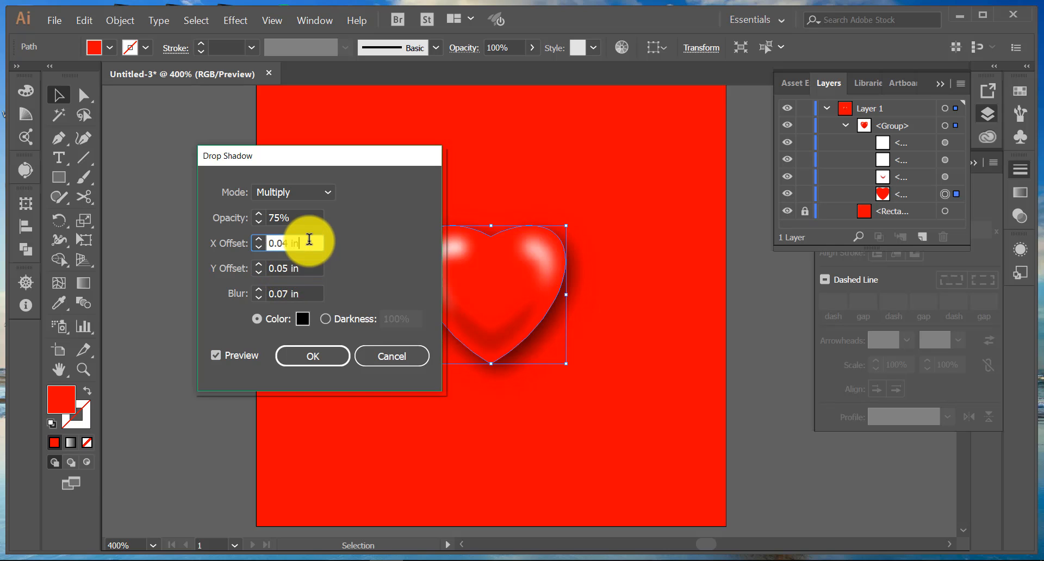
{"action": "left_click", "coordinate": [285, 294]}
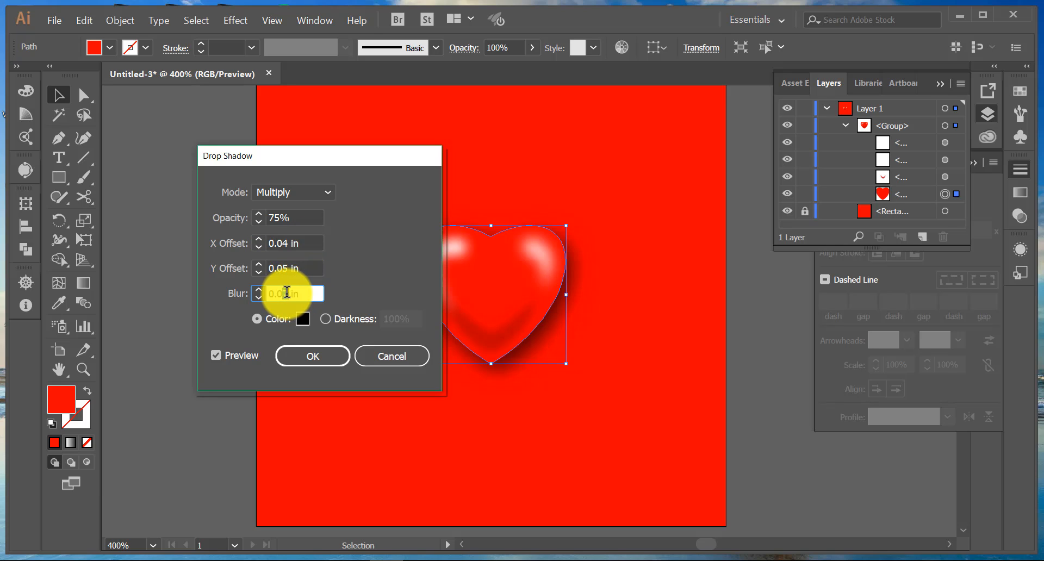
{"action": "left_click", "coordinate": [304, 243]}
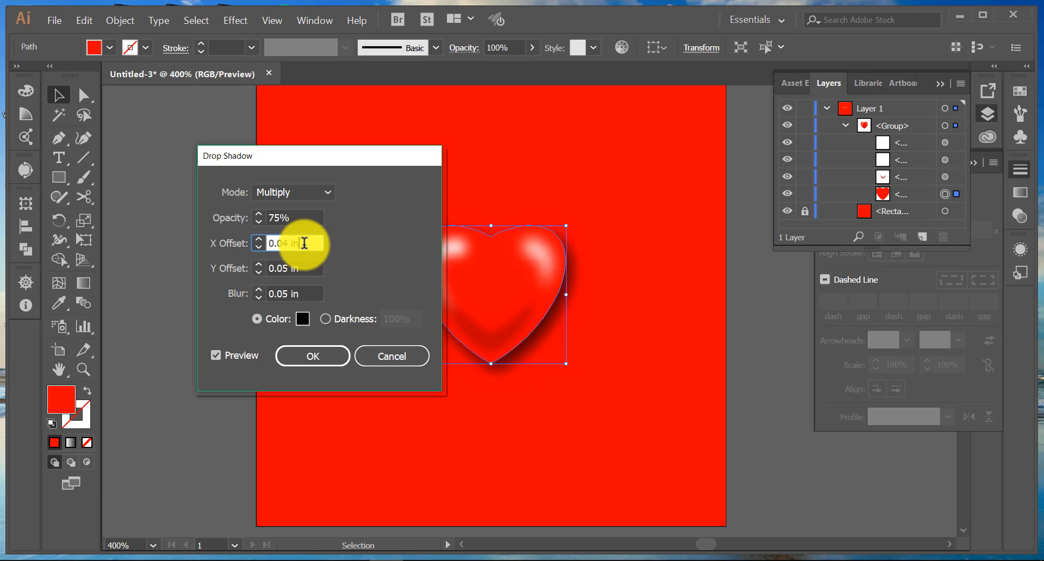
{"action": "left_click", "coordinate": [314, 354]}
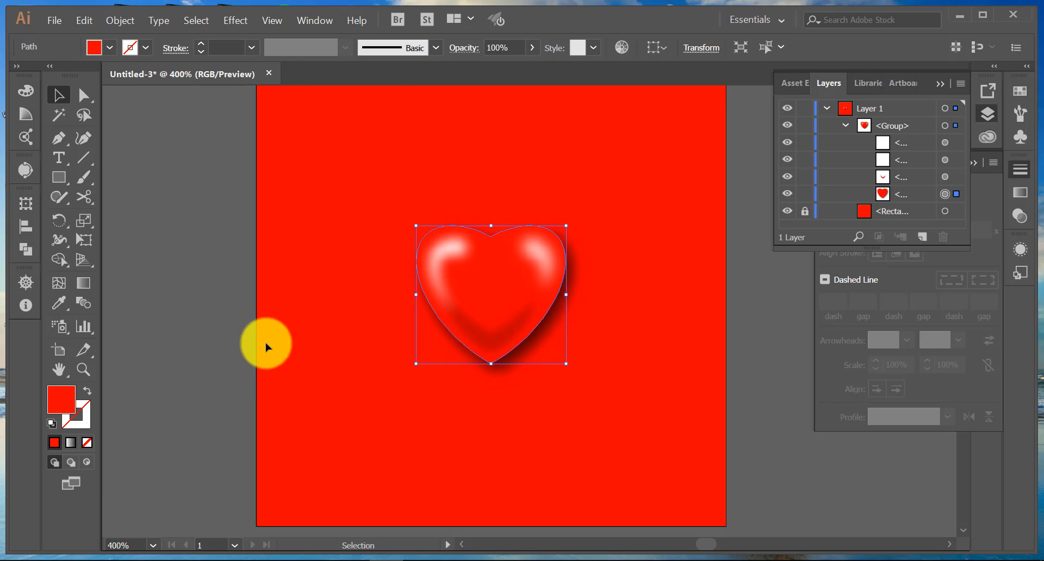
{"action": "left_click", "coordinate": [191, 310]}
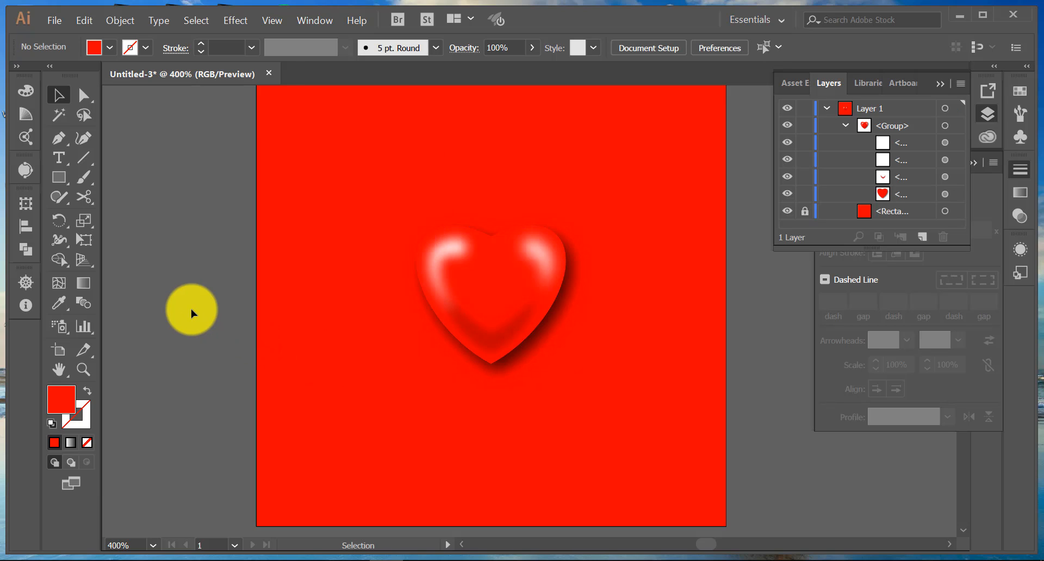
Clear the open layer and stroke settings off the canvas and zoom in on the heart to inspect its shading and shadow.
{"action": "scroll", "coordinate": [190, 309], "scroll_direction": "up", "scroll_amount": 1}
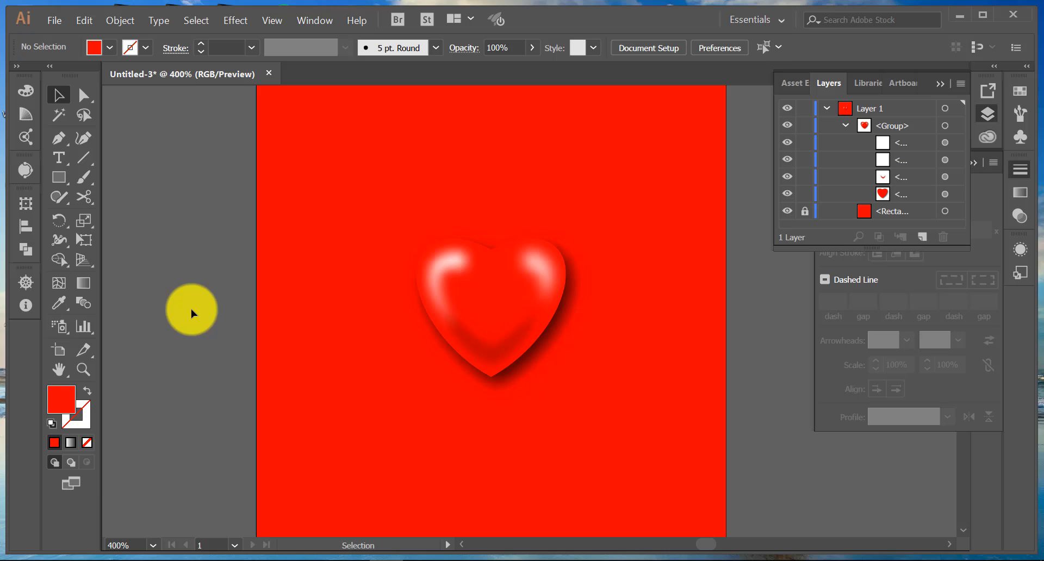
{"action": "left_click", "coordinate": [943, 82]}
{"action": "left_click", "coordinate": [974, 162]}
{"action": "left_click", "coordinate": [83, 370]}
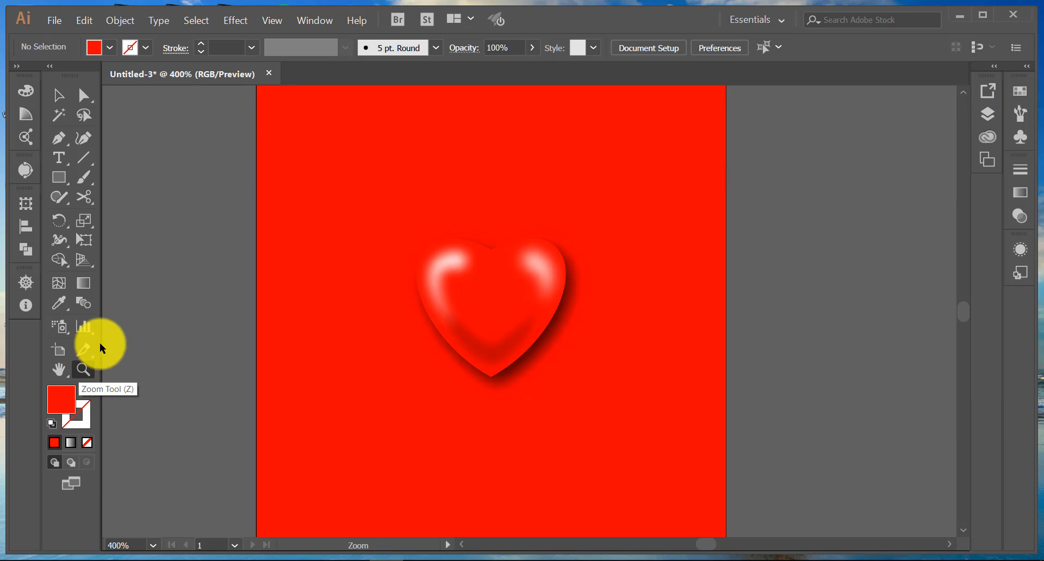
{"action": "left_click_drag", "start_coordinate": [254, 121], "coordinate": [738, 473]}
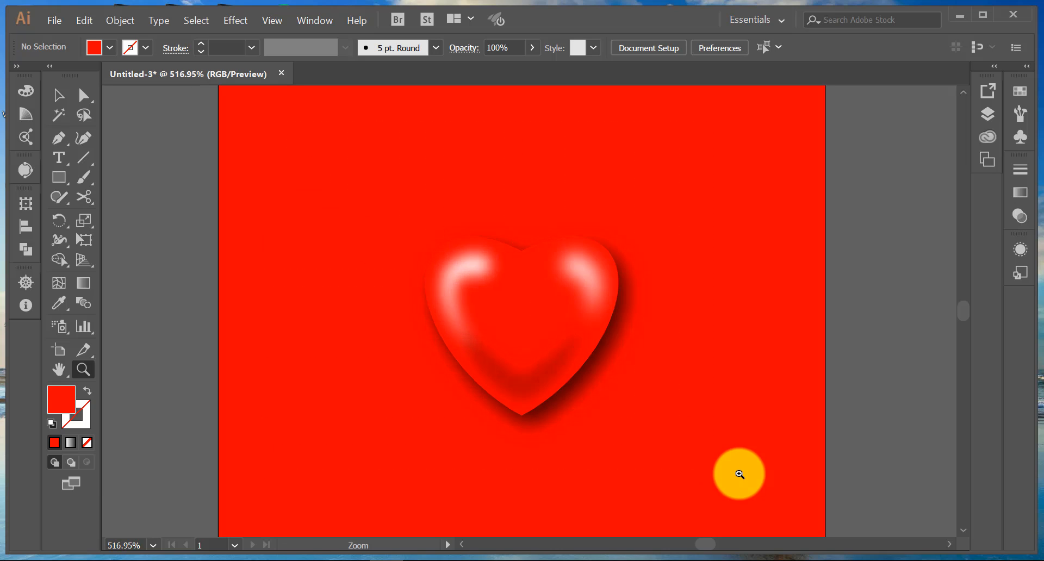